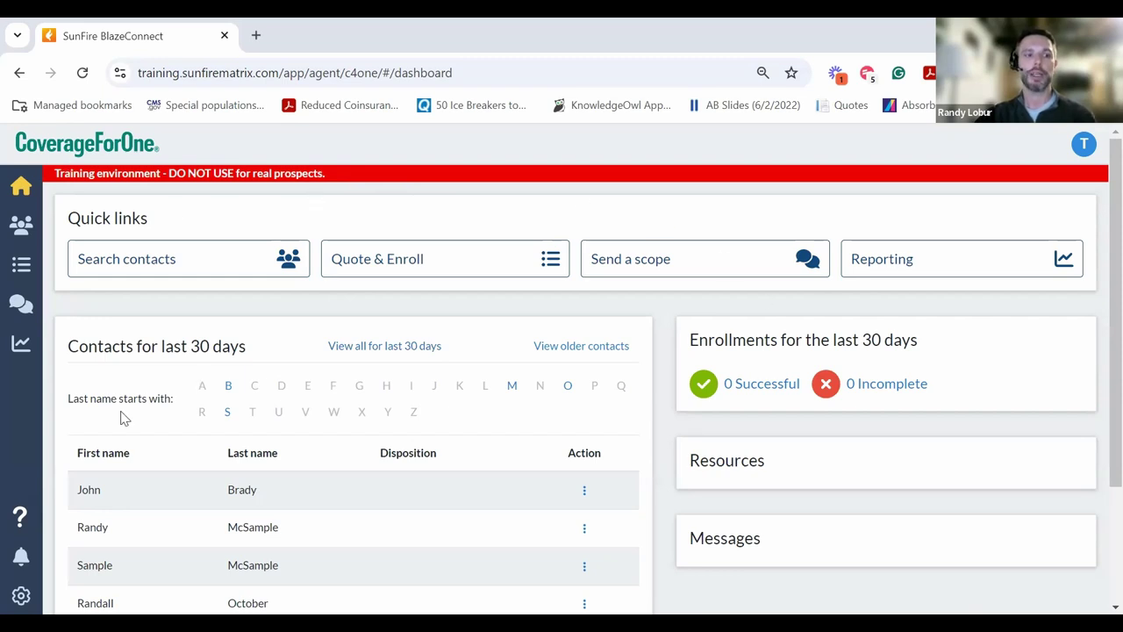
- Copy the Customer Intake URL from the agent profile's Your information section
click(21, 595)
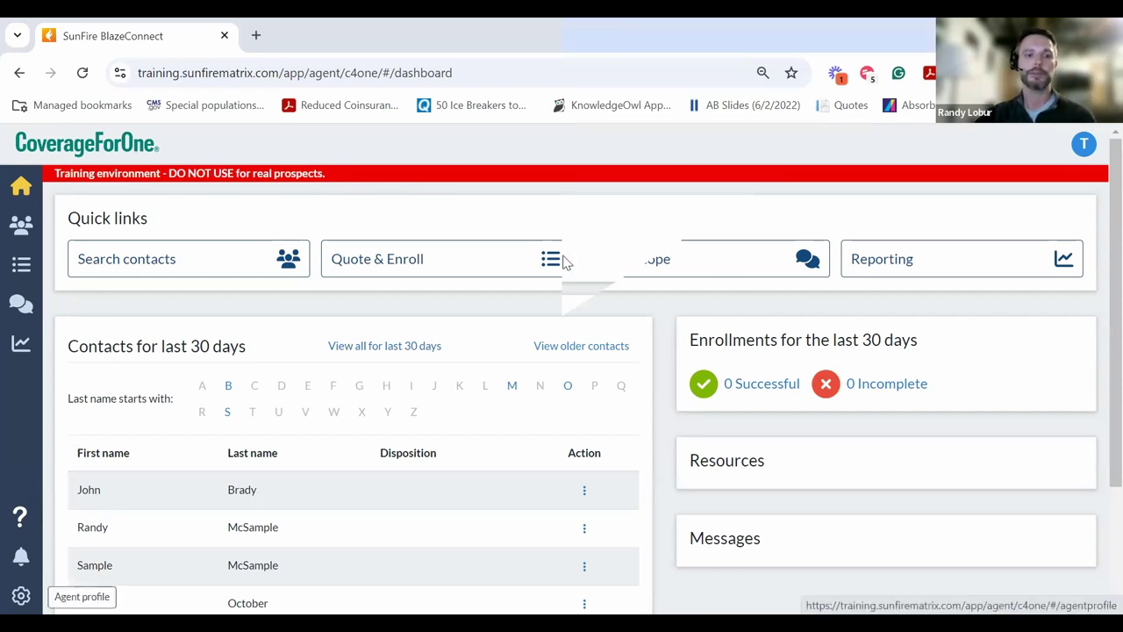
scroll(544, 283, down, 3)
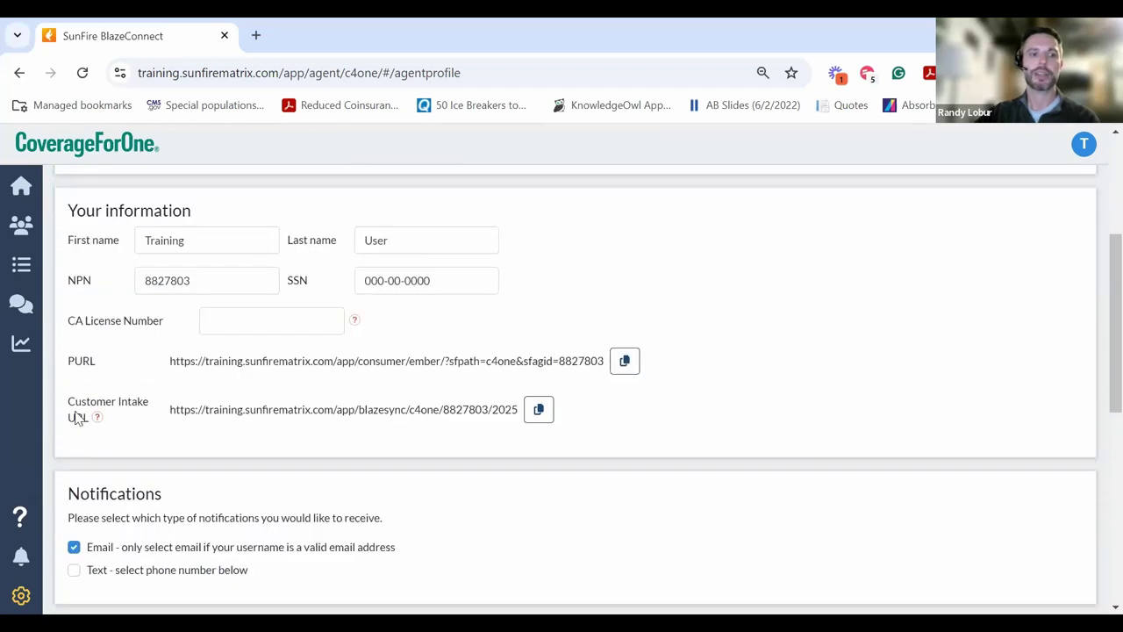
click(536, 416)
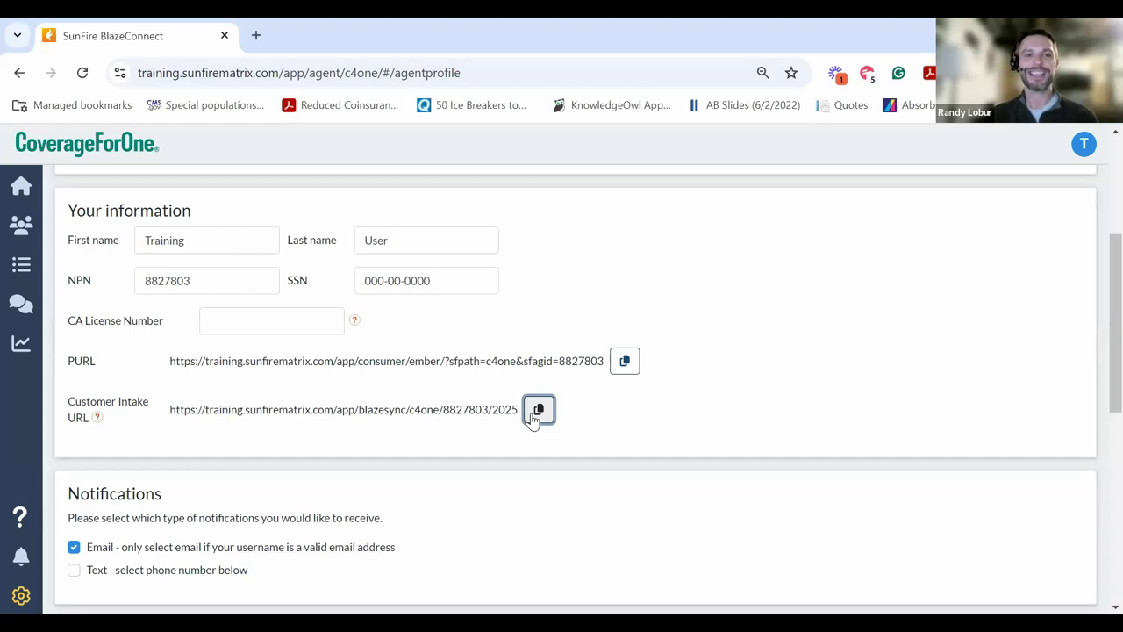
- Open the copied intake link, start the Medicare guide, and enter the client's first and last name
click(491, 73)
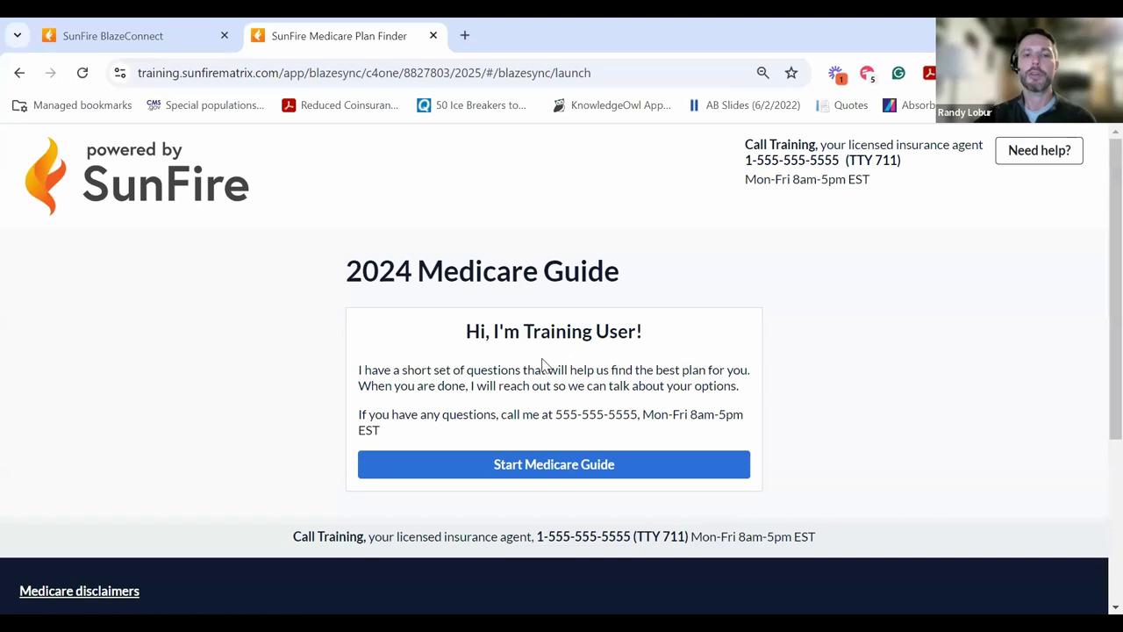
click(501, 467)
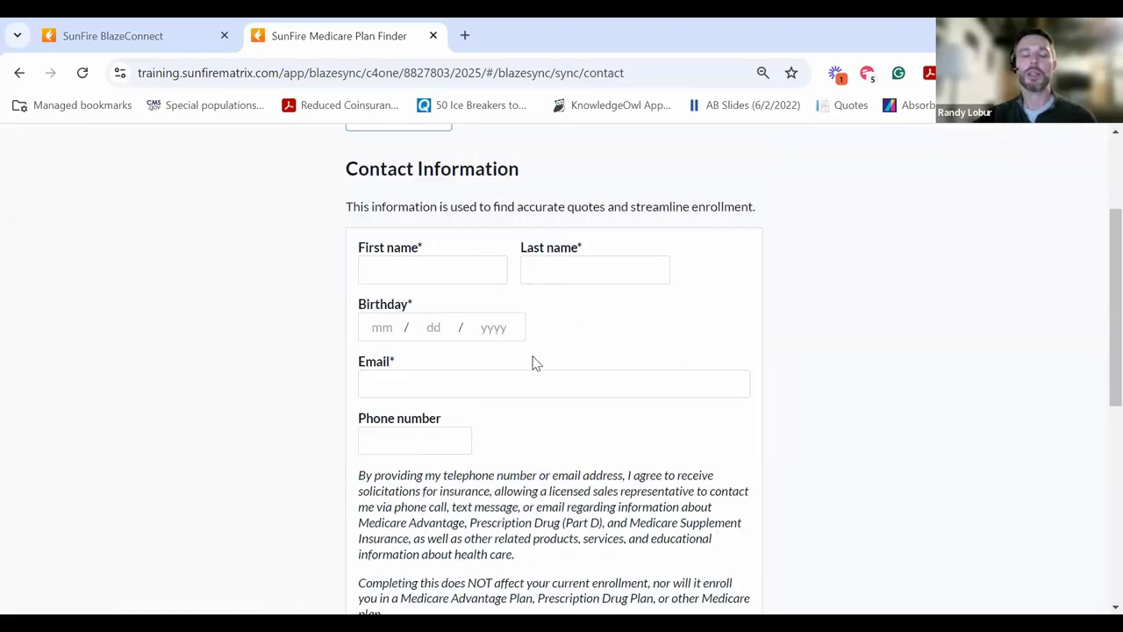
click(419, 278)
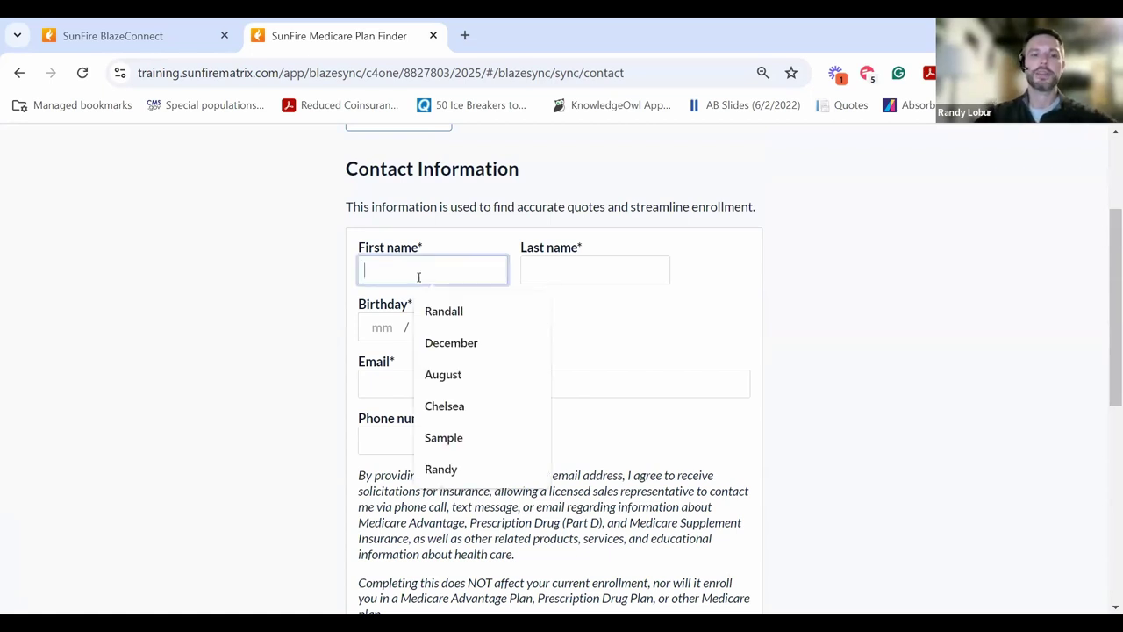
click(430, 436)
click(562, 279)
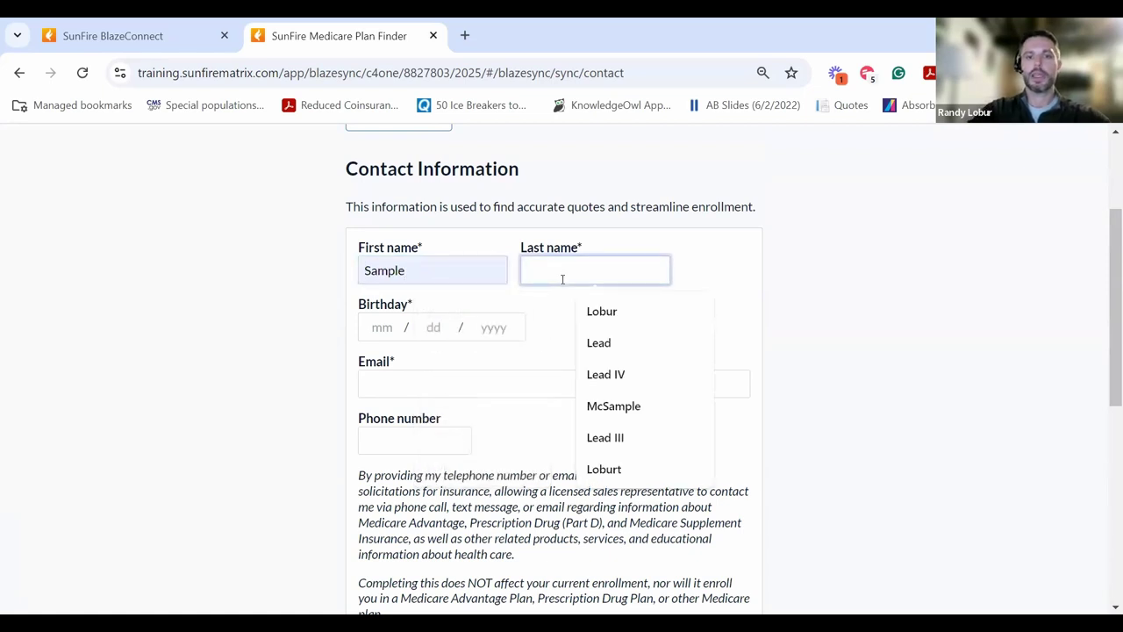
text(Lead Iv)
click(393, 335)
text(11 / )
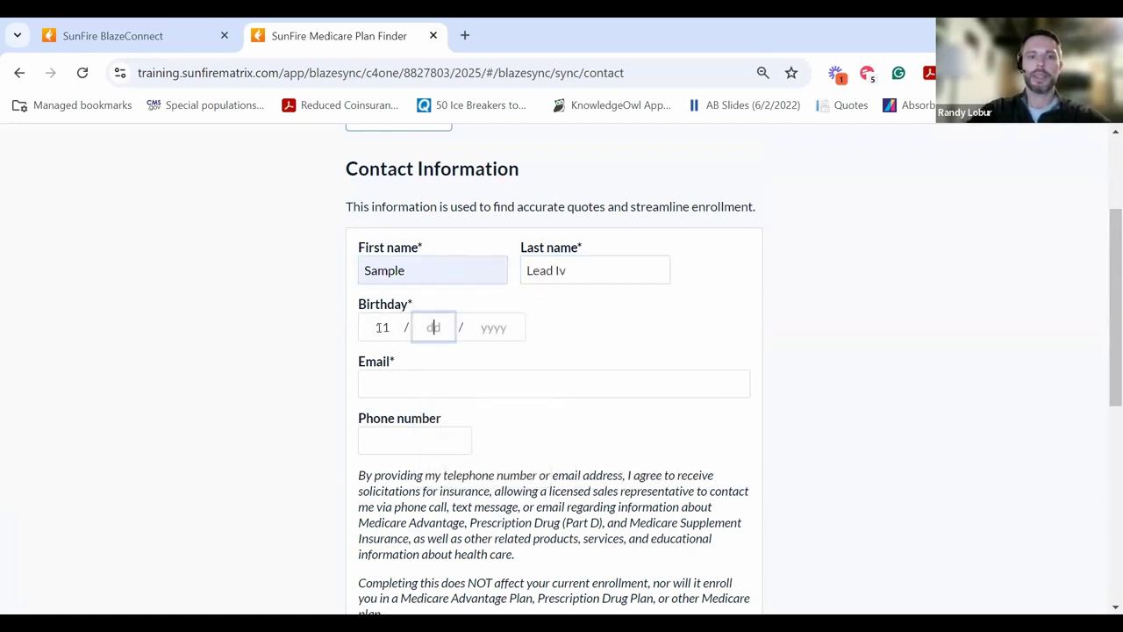
text(18 / 1959)
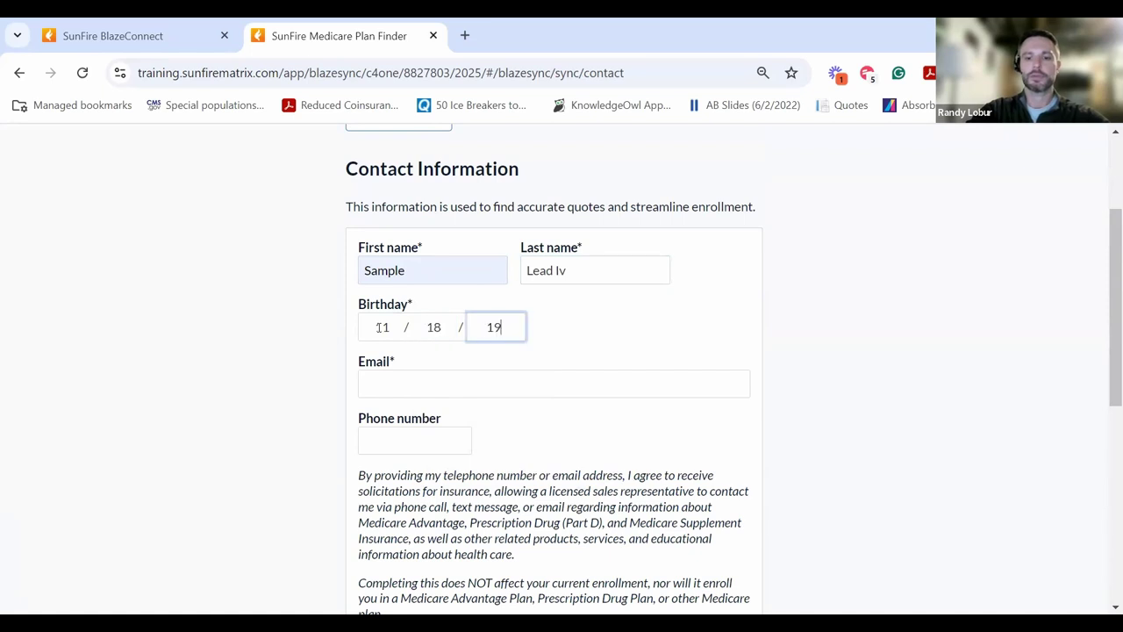
click(383, 390)
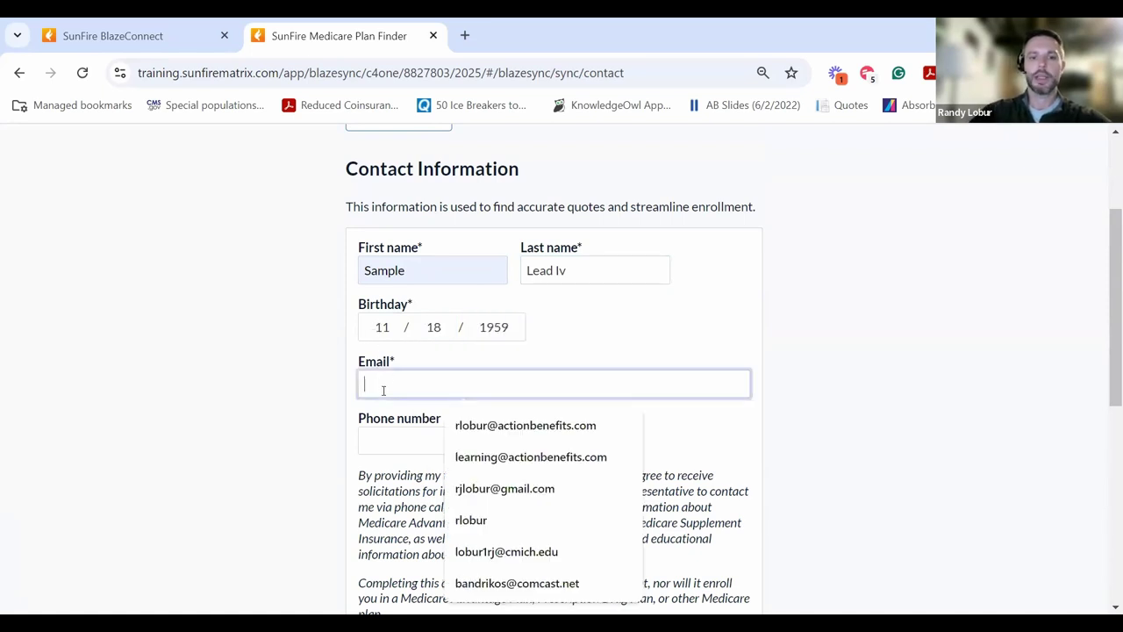
click(454, 429)
click(443, 442)
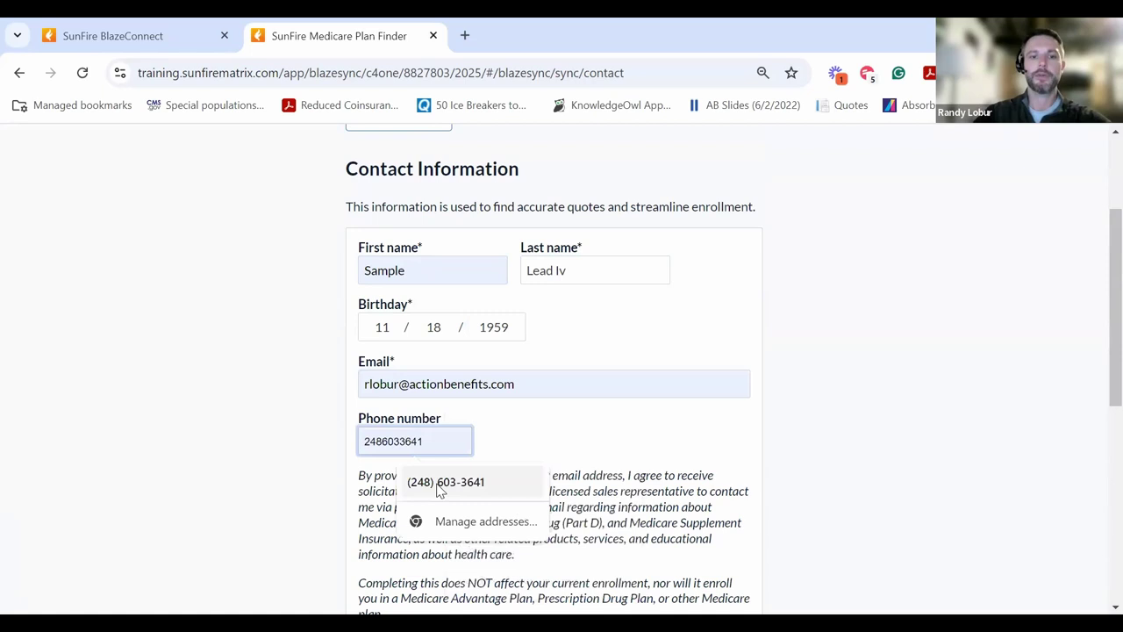
click(439, 483)
scroll(565, 395, down, 2)
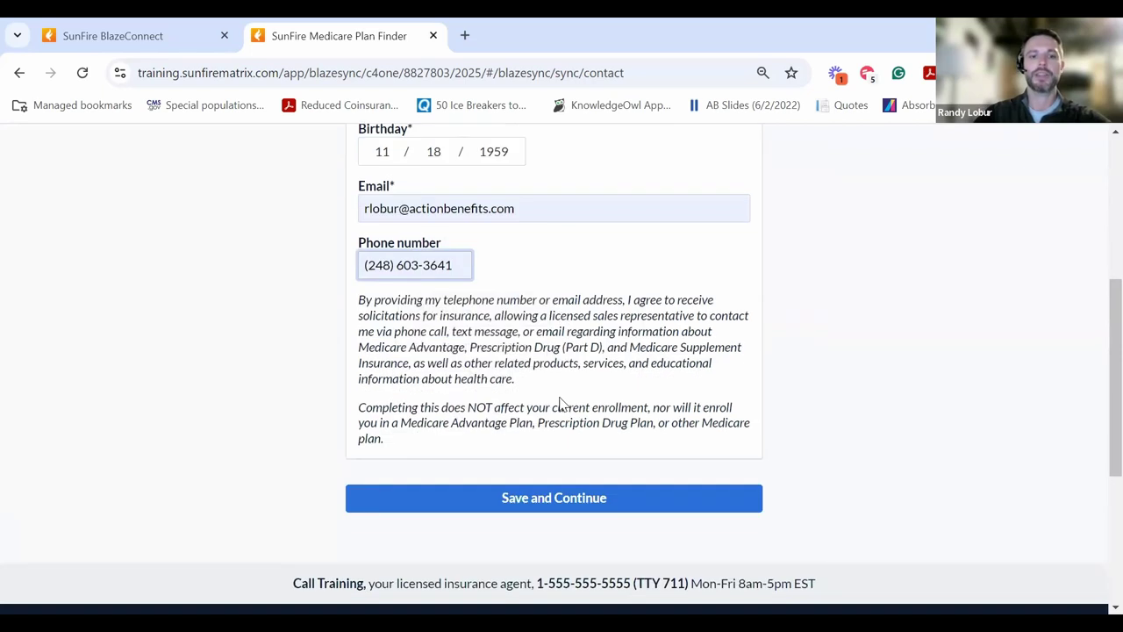
- Save the contact details and autofill the client's street, suite, city, state and ZIP
click(526, 498)
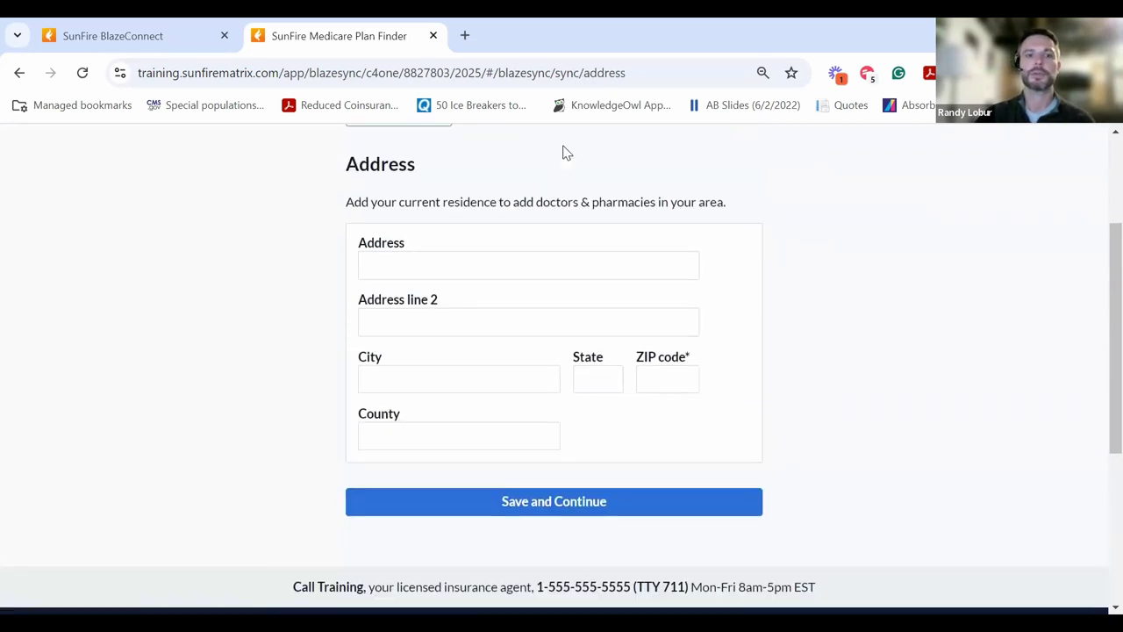
click(446, 273)
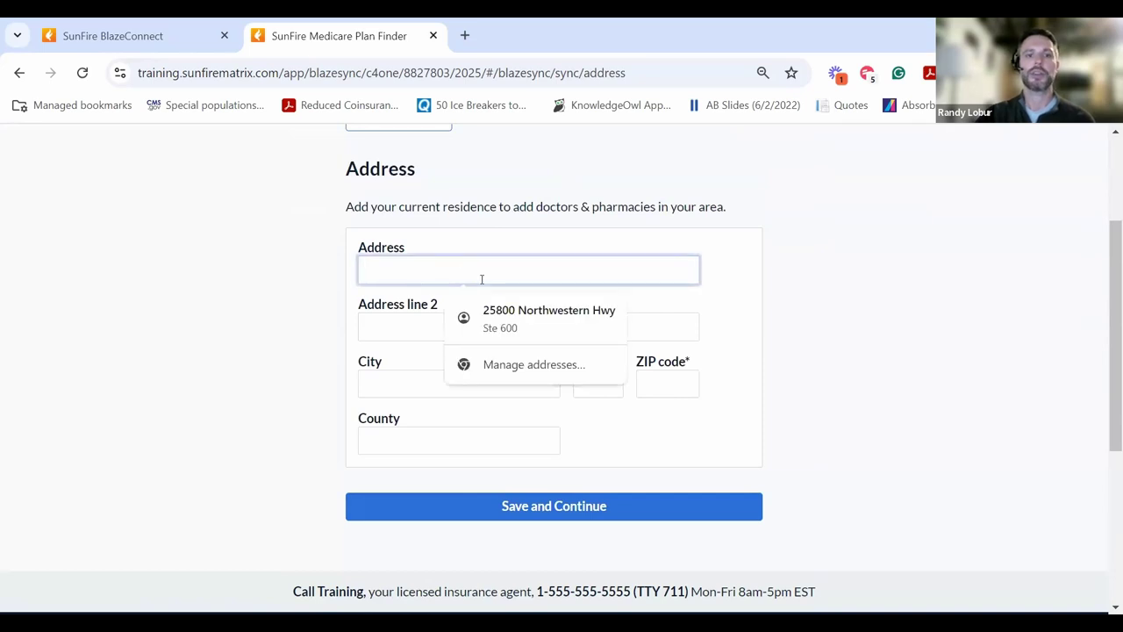
click(548, 318)
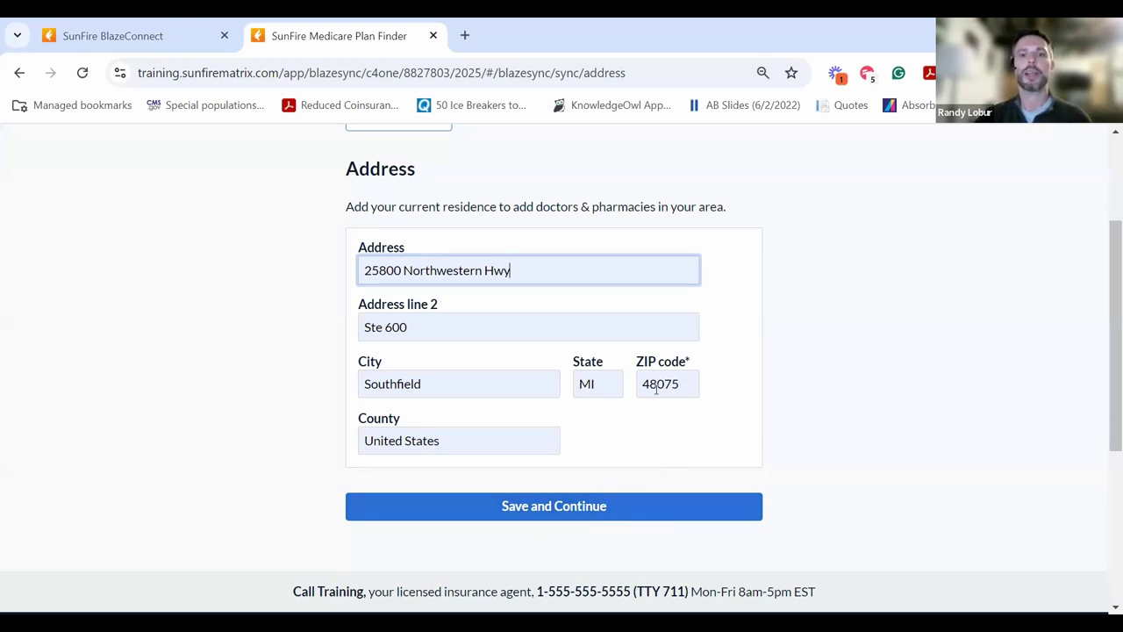
- Save the address, add the internal medicine physician found by 'kohlen' as primary doctor, and continue
click(583, 506)
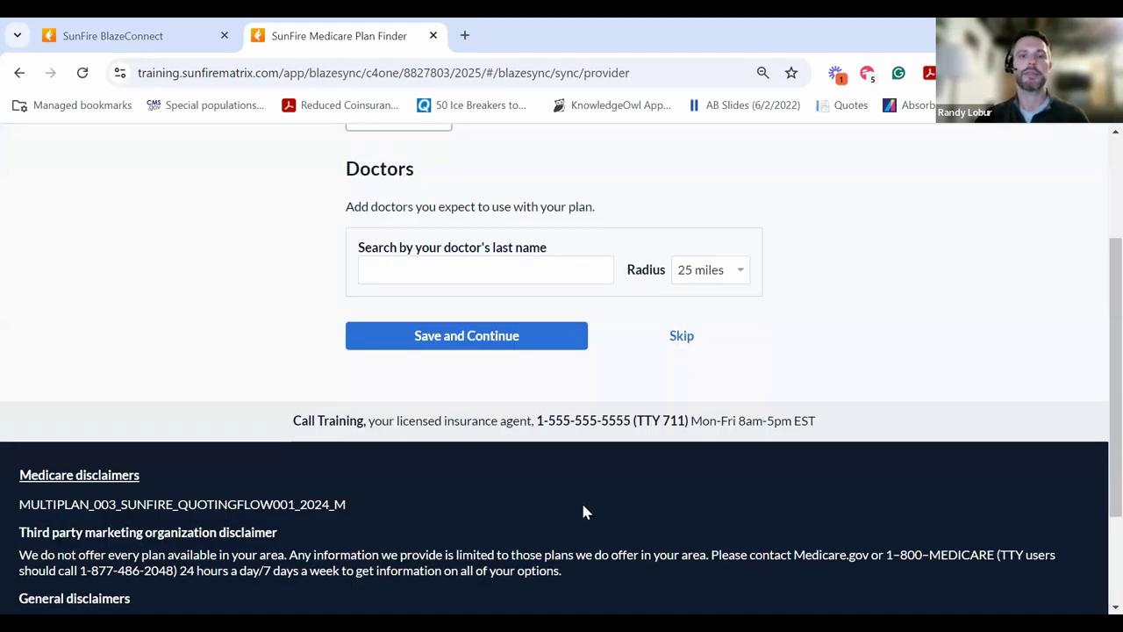
click(419, 272)
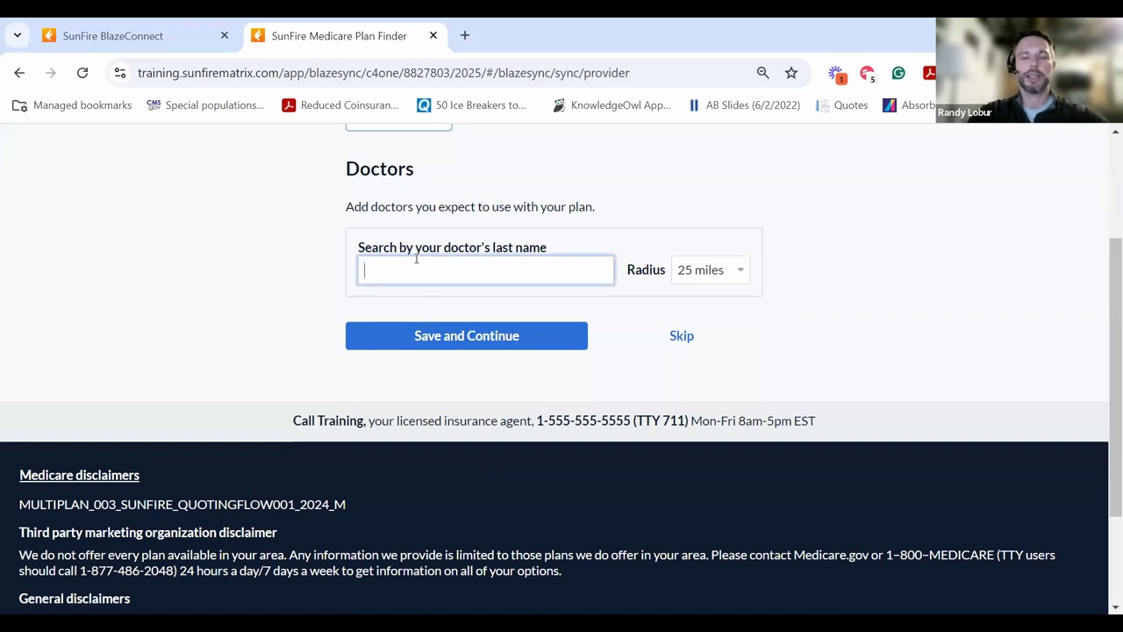
text(kohlen)
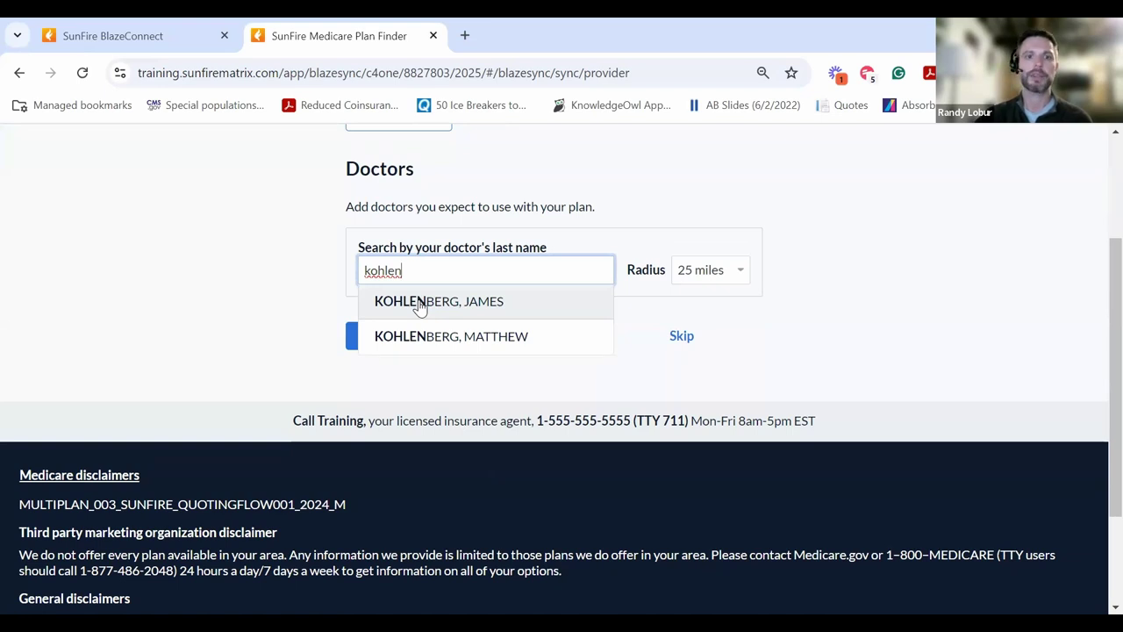
click(420, 303)
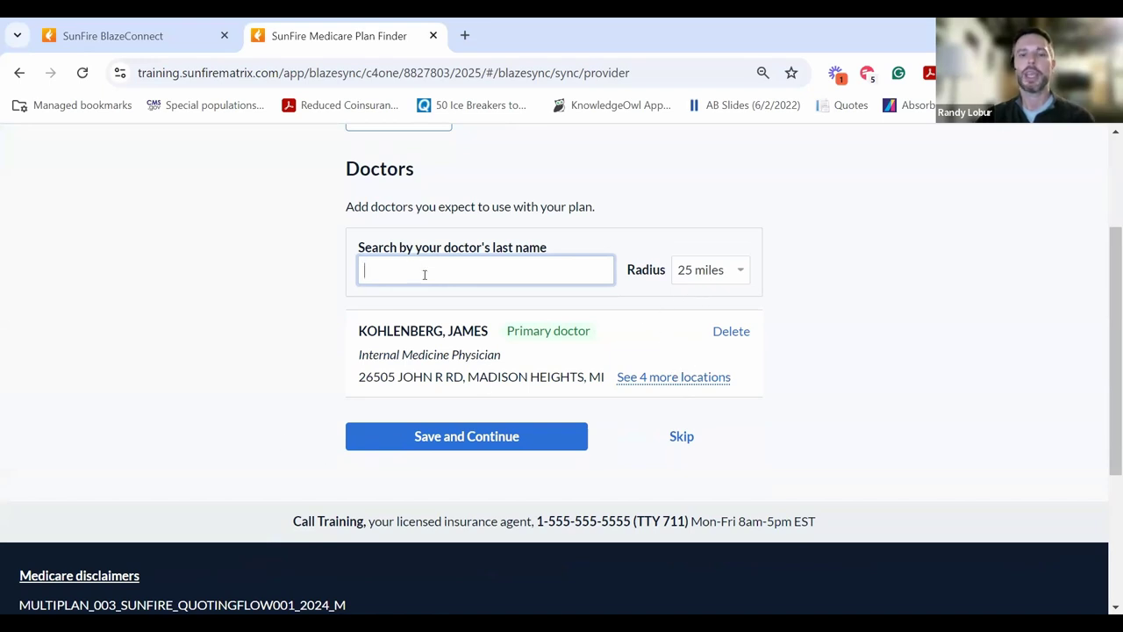
click(433, 436)
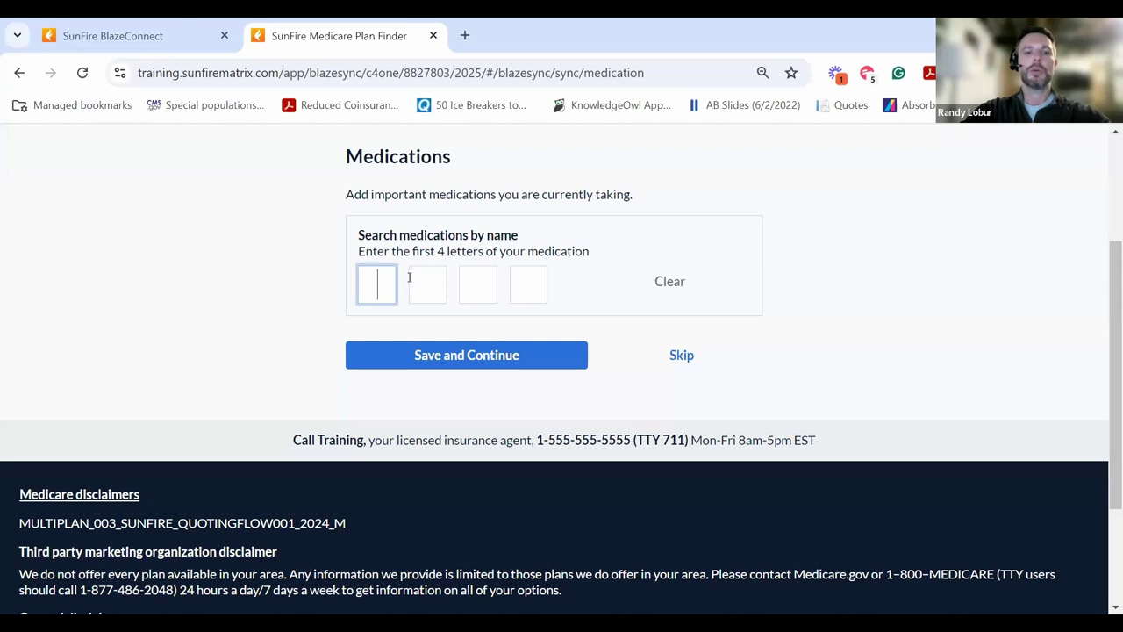
- Add Albuterol Sulfate HFA and Fluticasone-Salmeterol AERO 113-14MCG as monthly medications, then continue
text(ALBU)
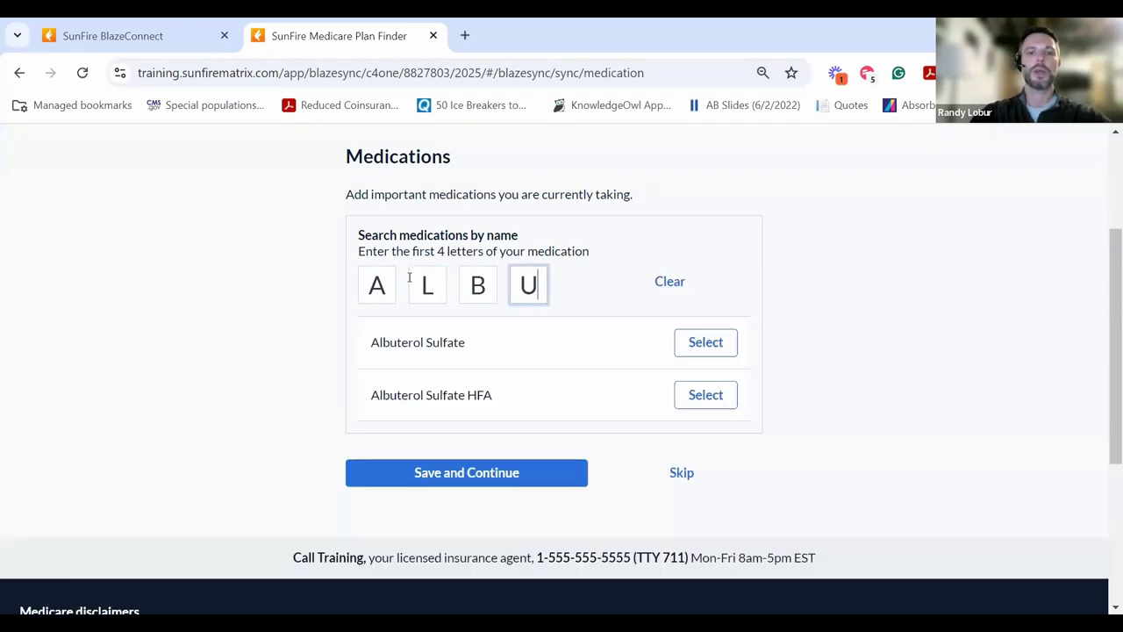
click(716, 396)
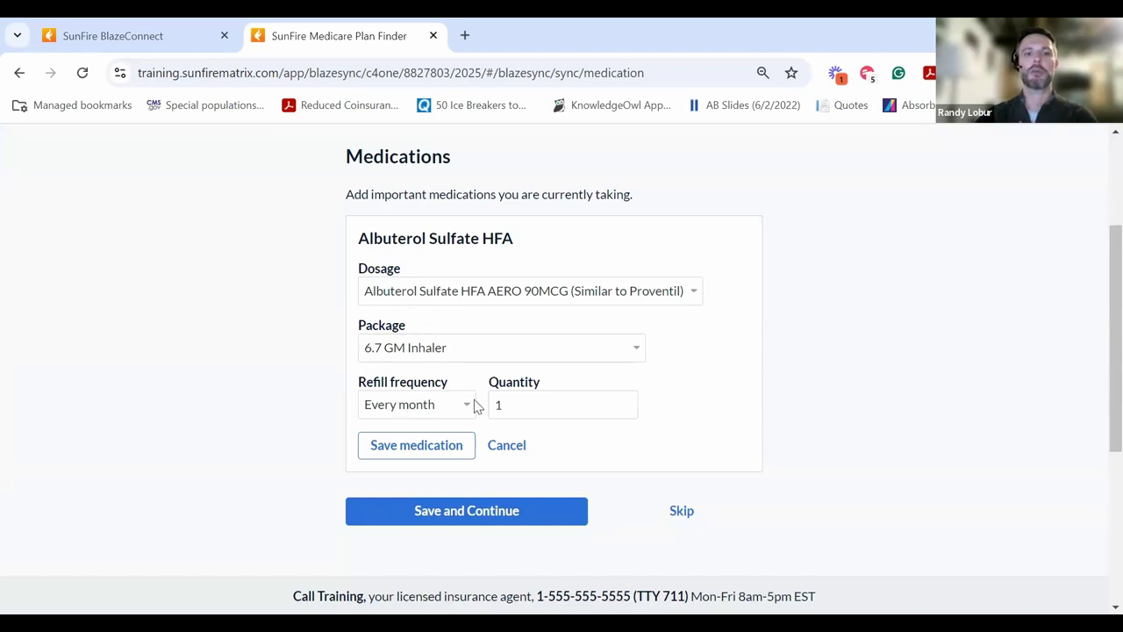
click(437, 446)
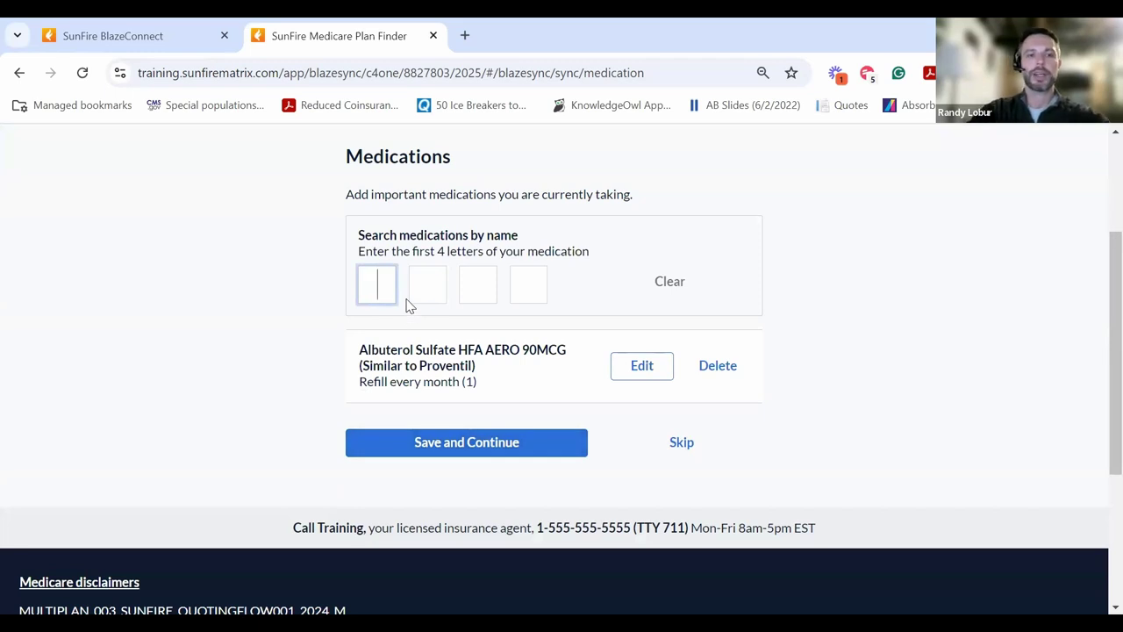
text(FLUT)
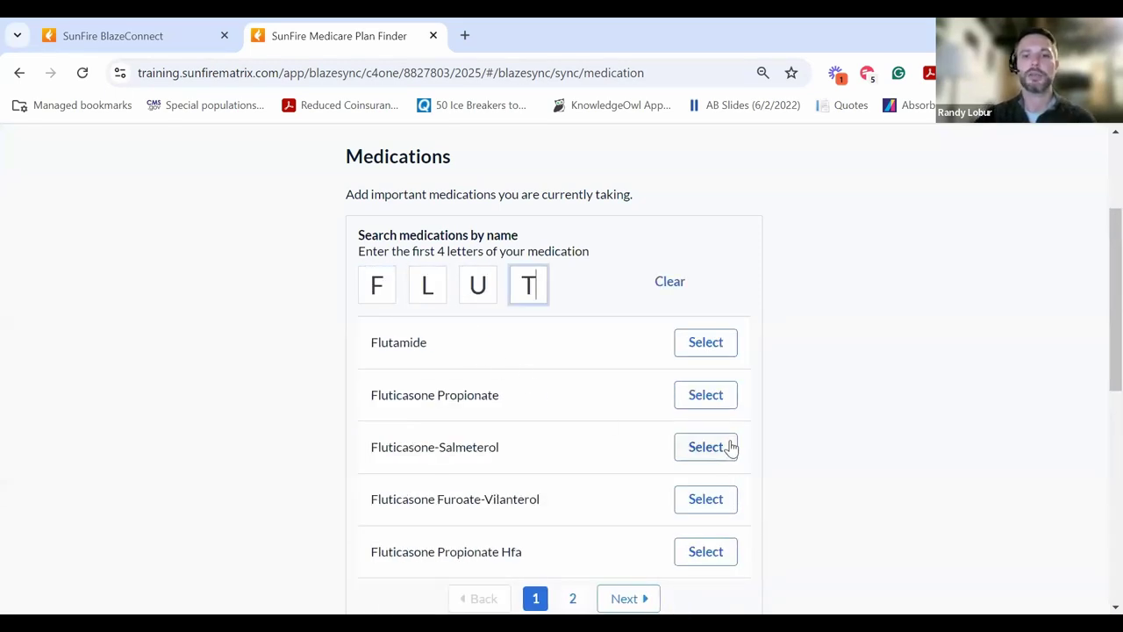
click(729, 447)
click(413, 454)
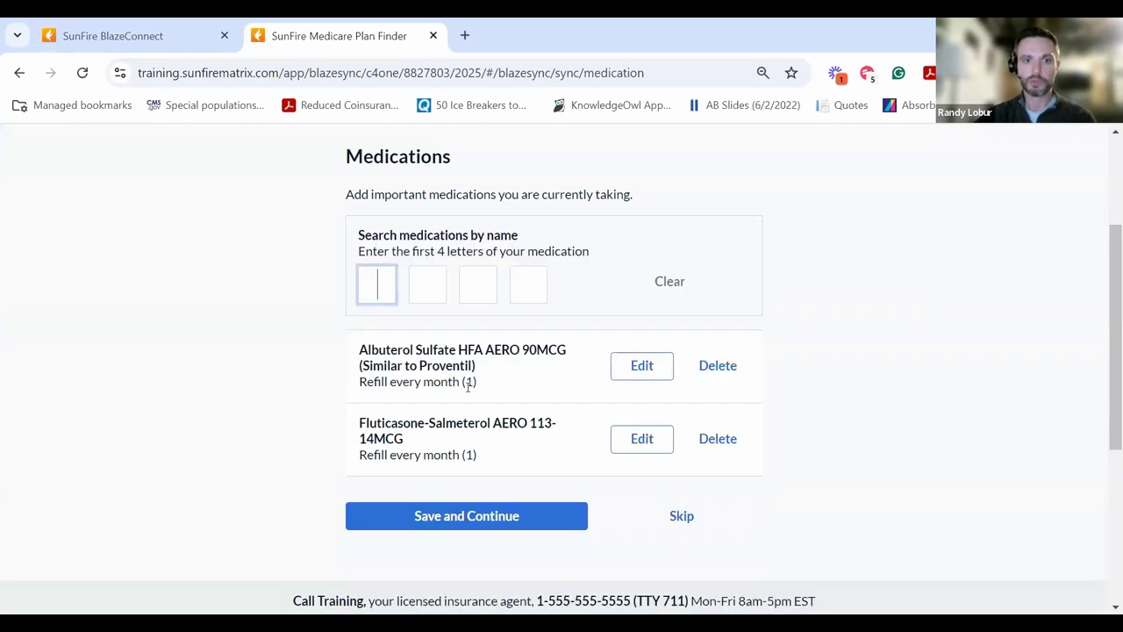
click(481, 517)
- Confirm the client uses a pharmacy, select CVS, and save to continue
click(380, 257)
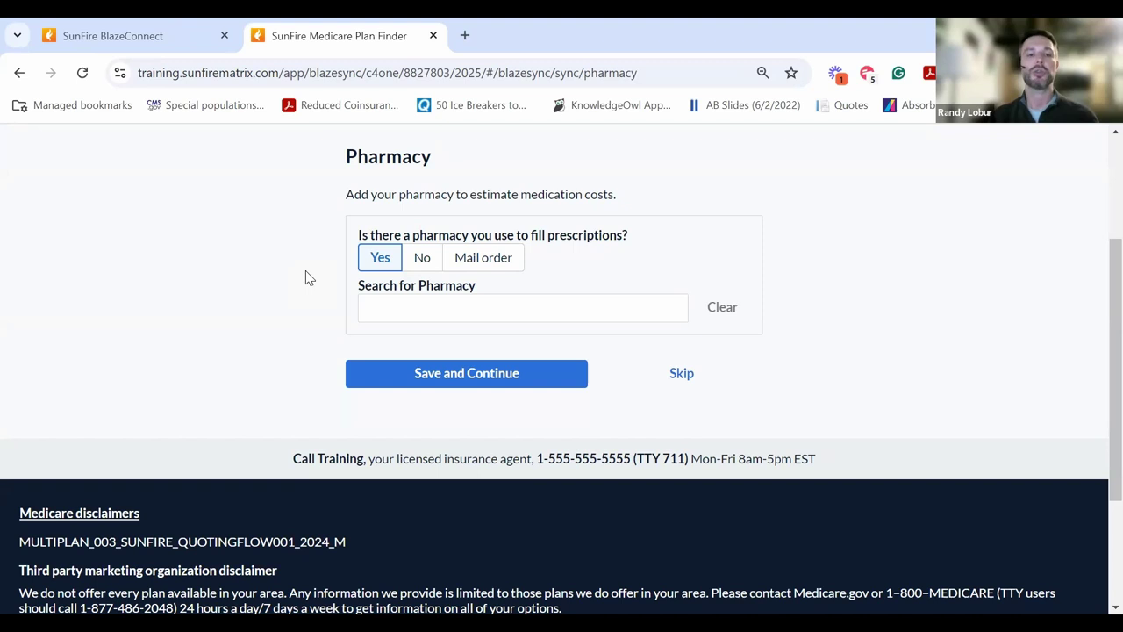
click(476, 299)
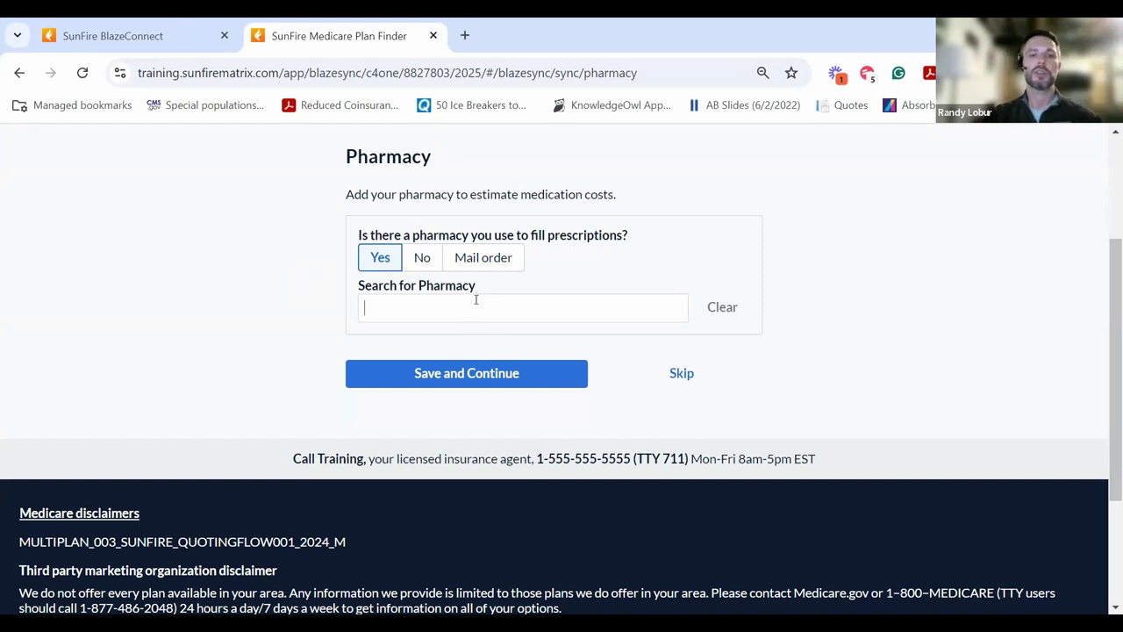
text(CVS)
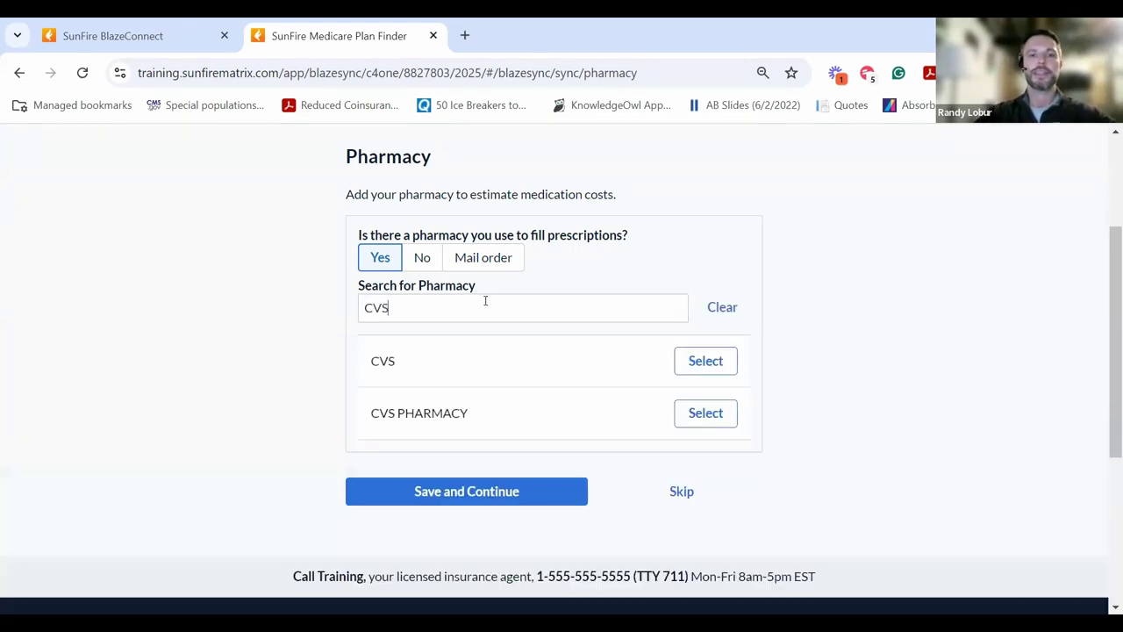
click(733, 360)
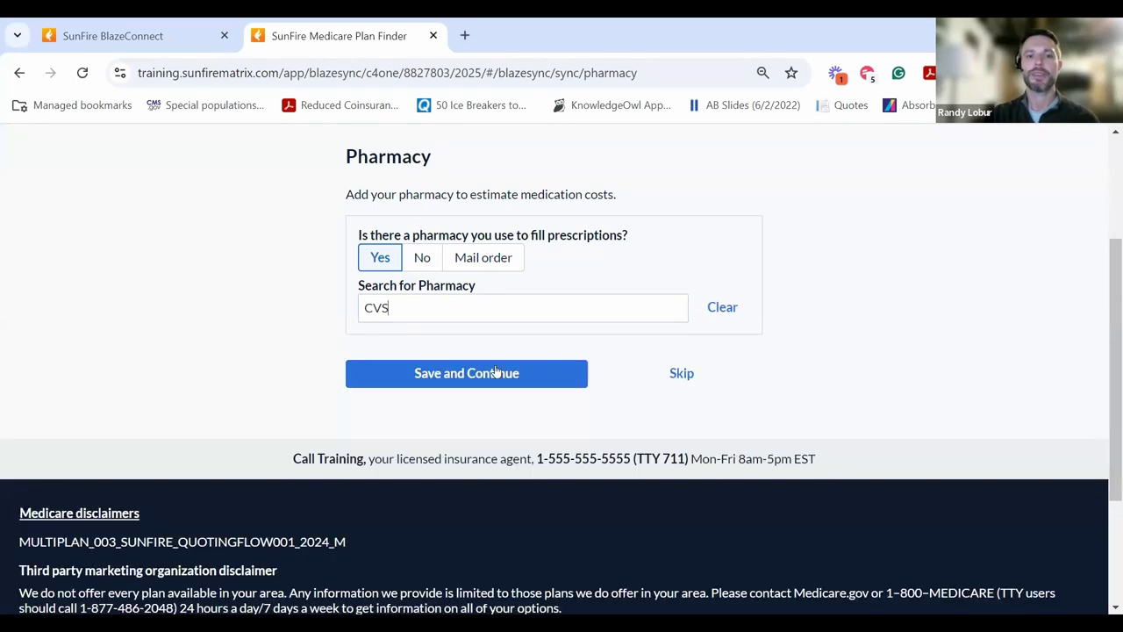
click(480, 384)
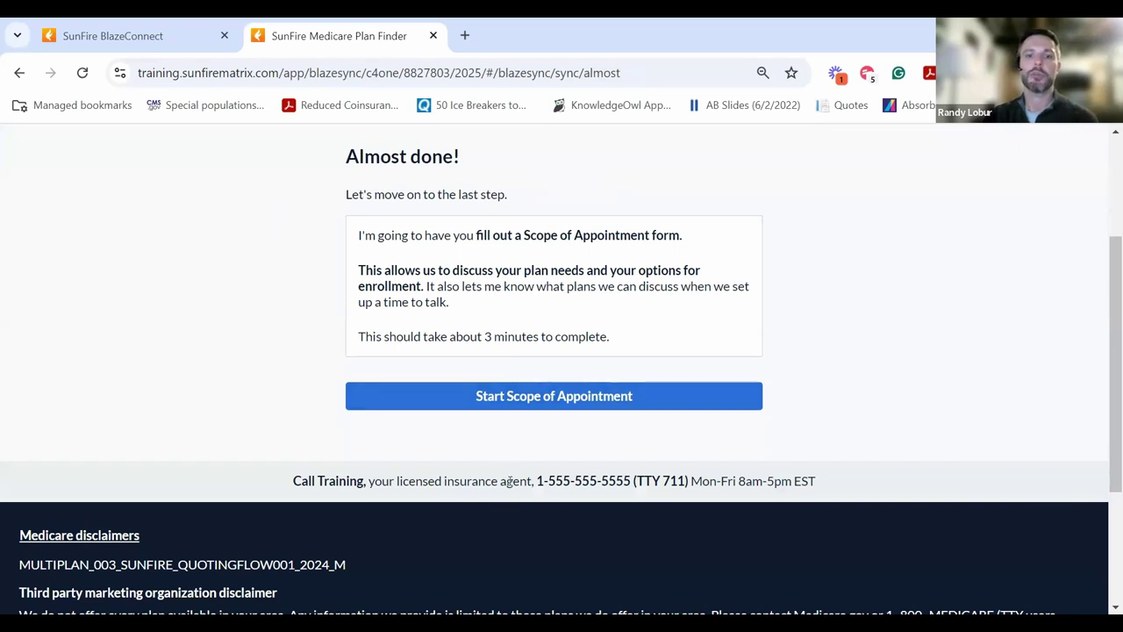
- Start the Scope of Appointment and check drug, Advantage, indemnity, Supplement and ancillary plans
click(554, 402)
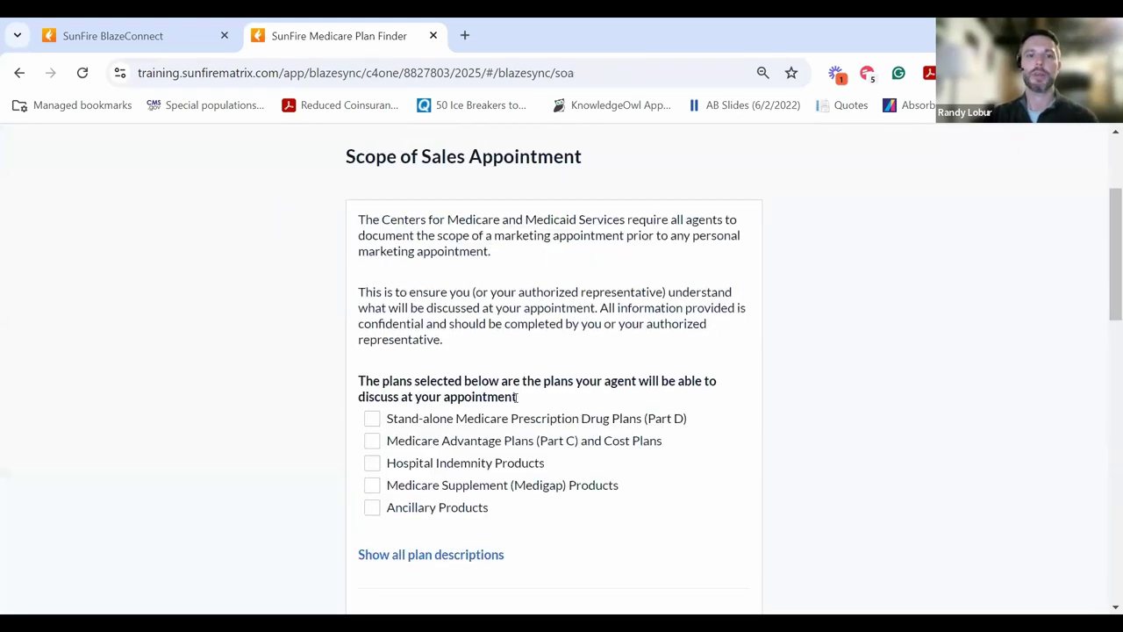
scroll(514, 353, down, 2)
click(372, 243)
click(373, 267)
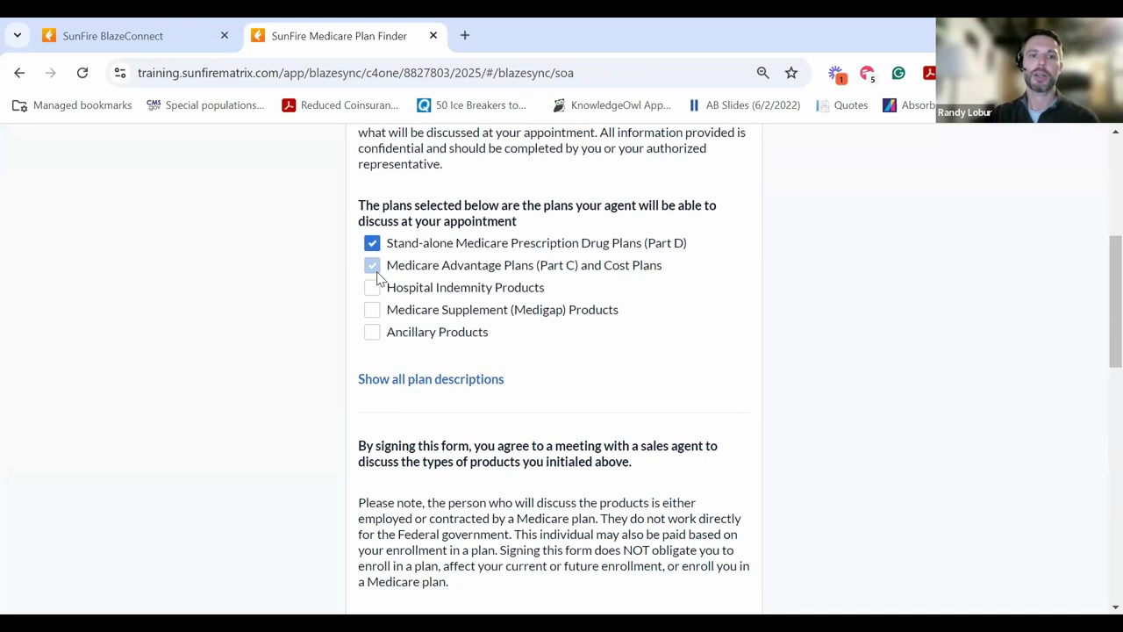
click(373, 288)
click(373, 311)
click(374, 333)
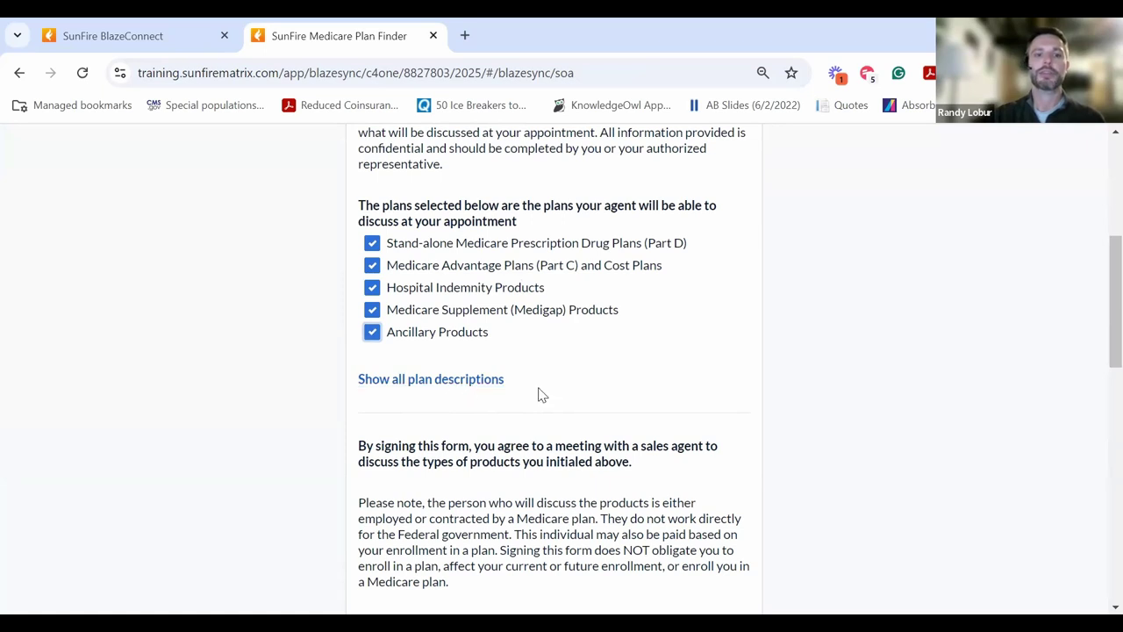
scroll(536, 393, down, 6)
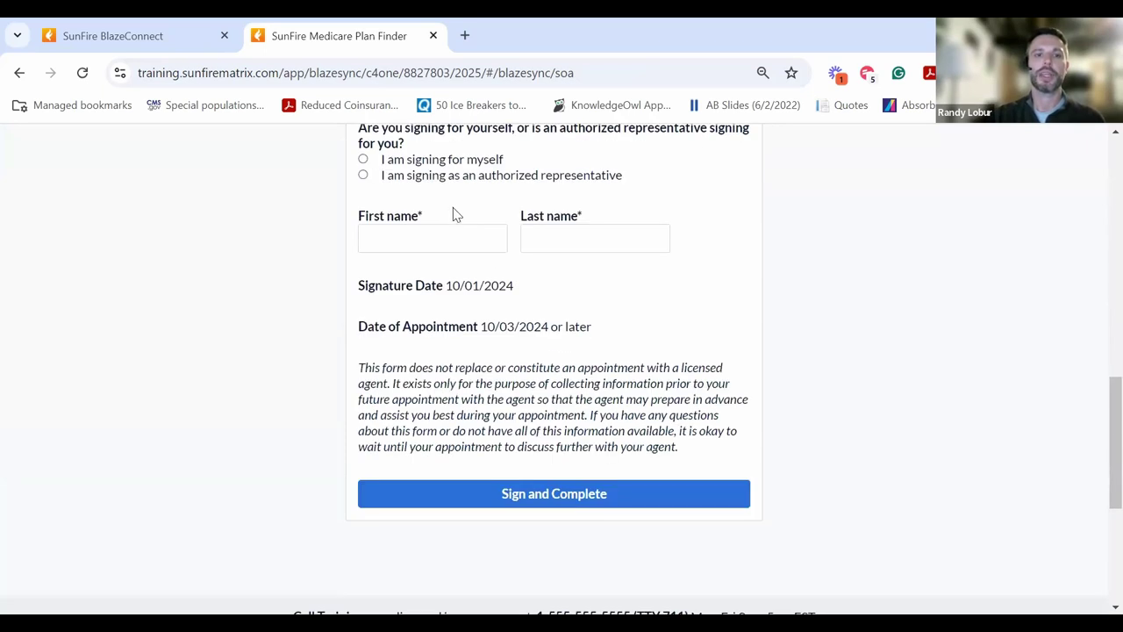
scroll(452, 215, up, 1)
- Mark the client as signing for themselves, enter their first and last name, and sign
click(454, 252)
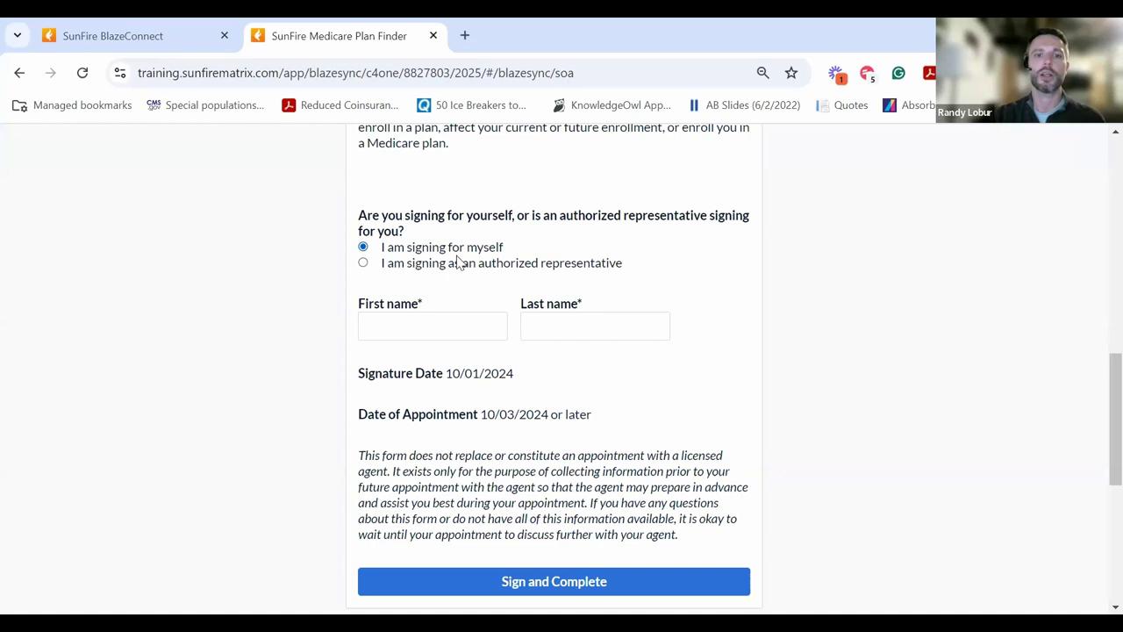
click(432, 322)
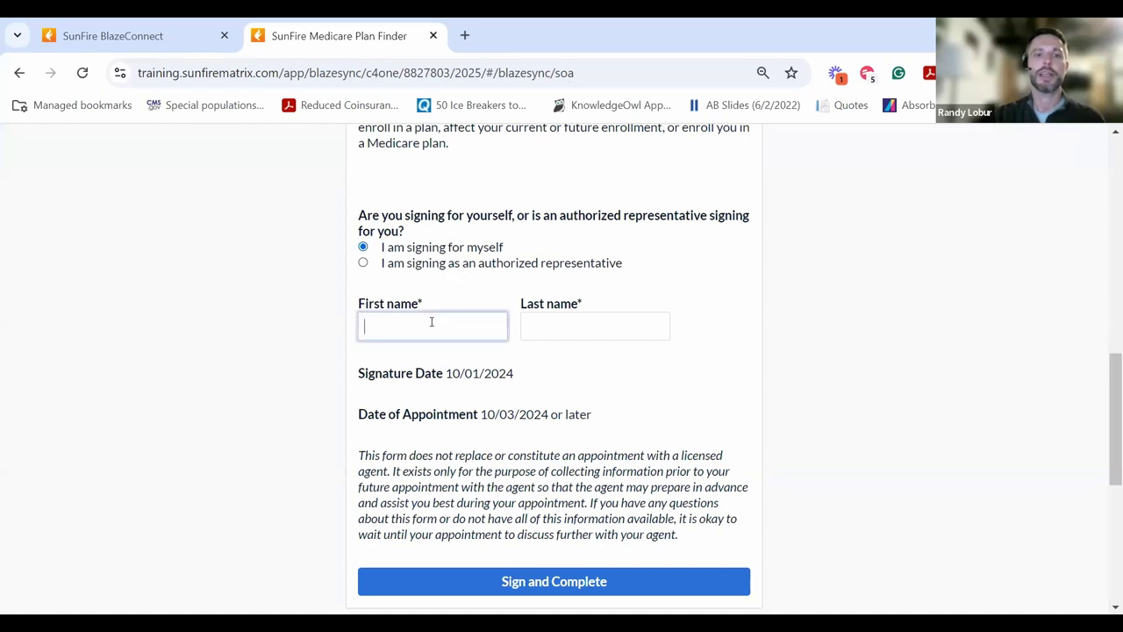
text(Oc)
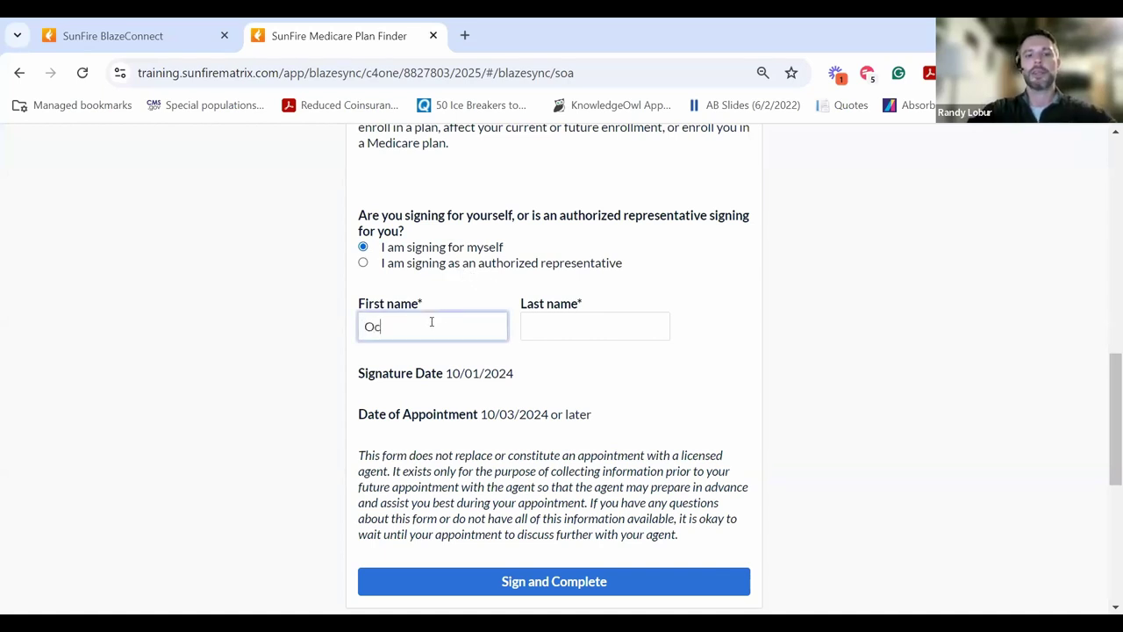
text(tober)
key(Tab)
text(M)
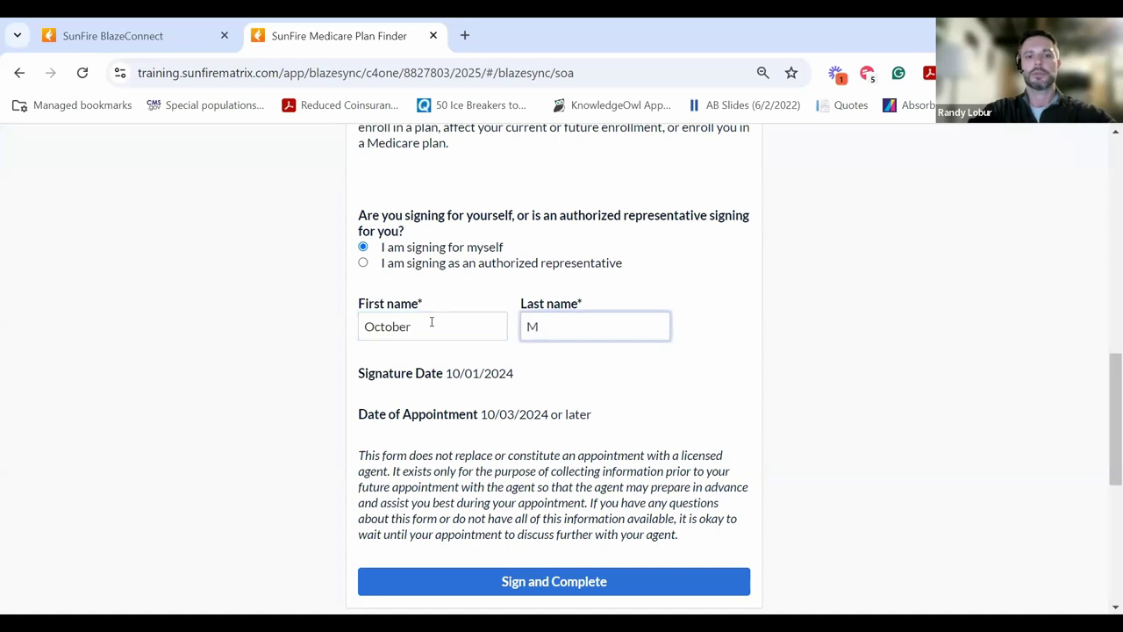
text(cSample)
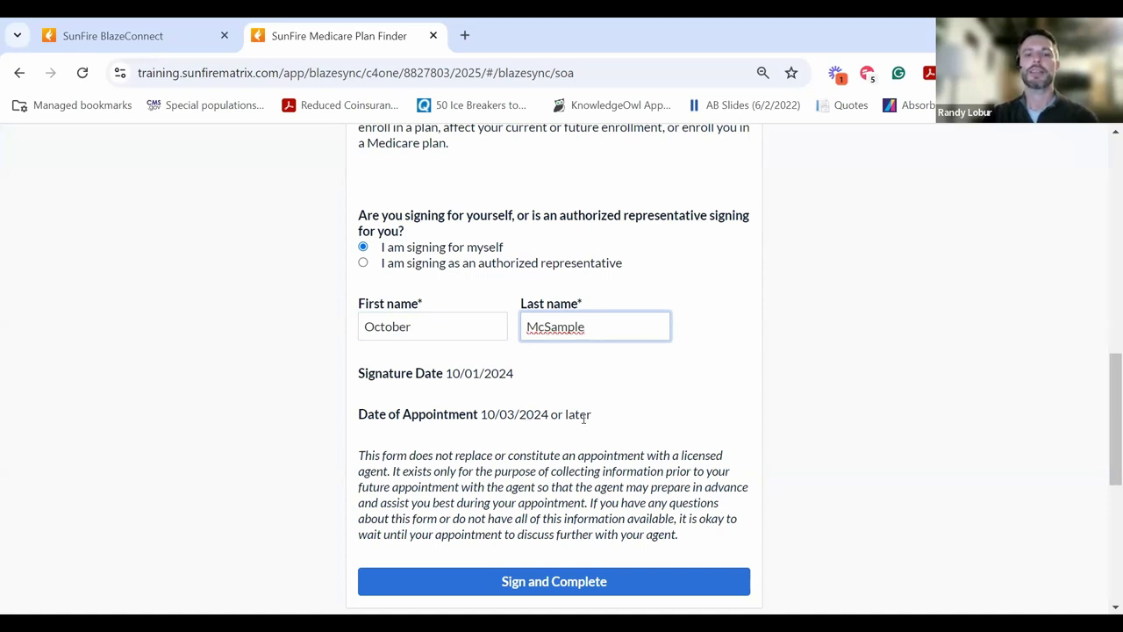
click(559, 579)
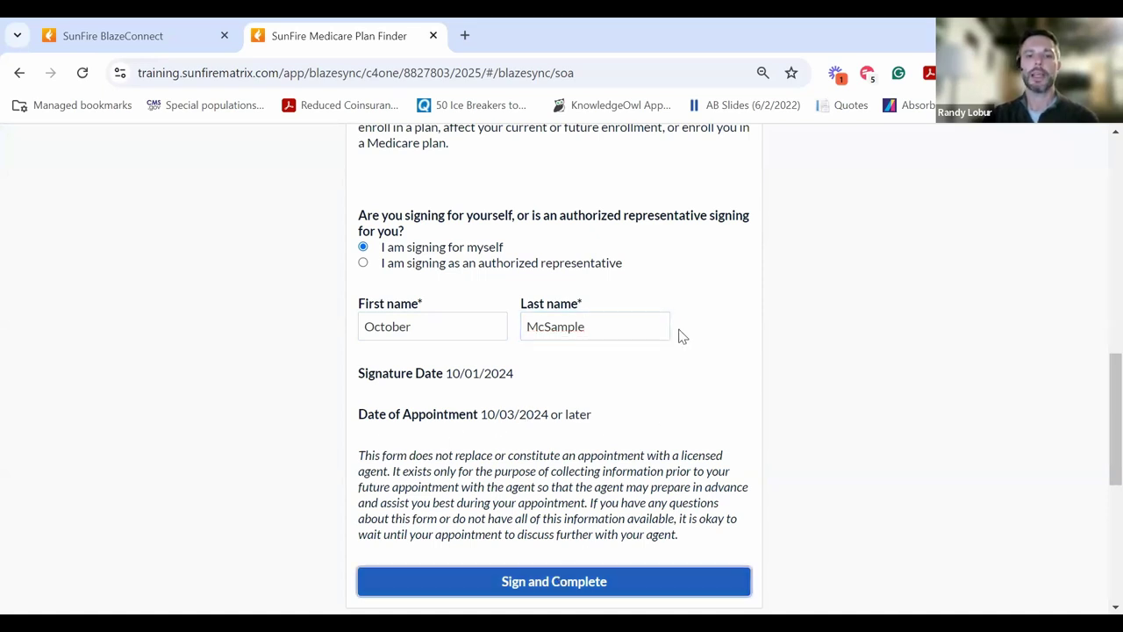
- Scroll through the Submission completed confirmation page to review it
scroll(759, 351, up, 5)
scroll(702, 334, down, 2)
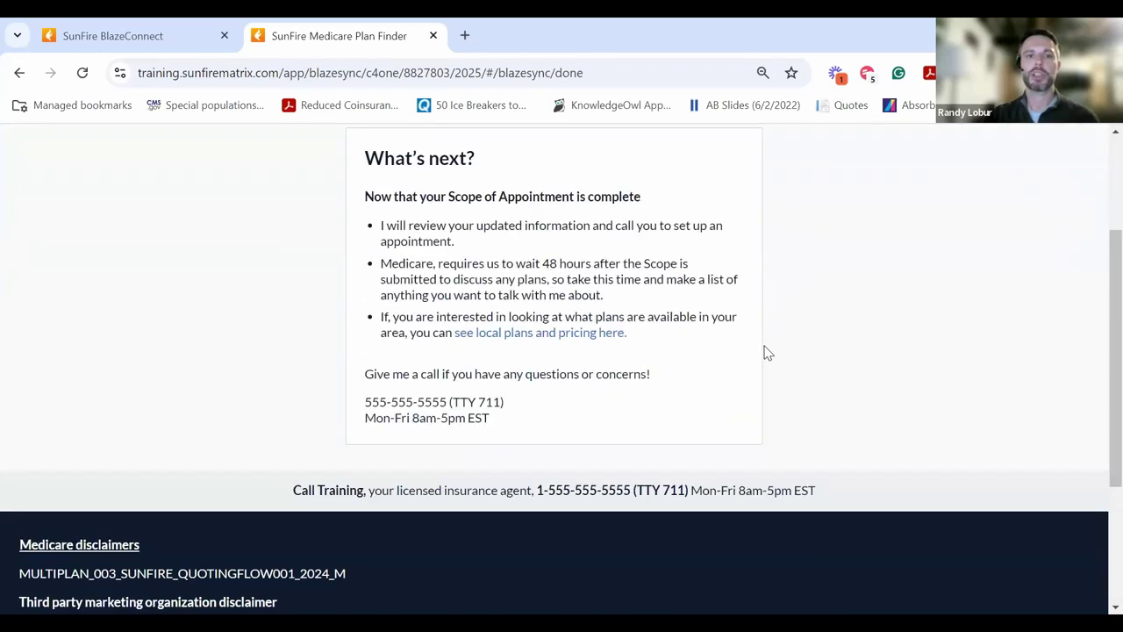
scroll(593, 288, up, 1)
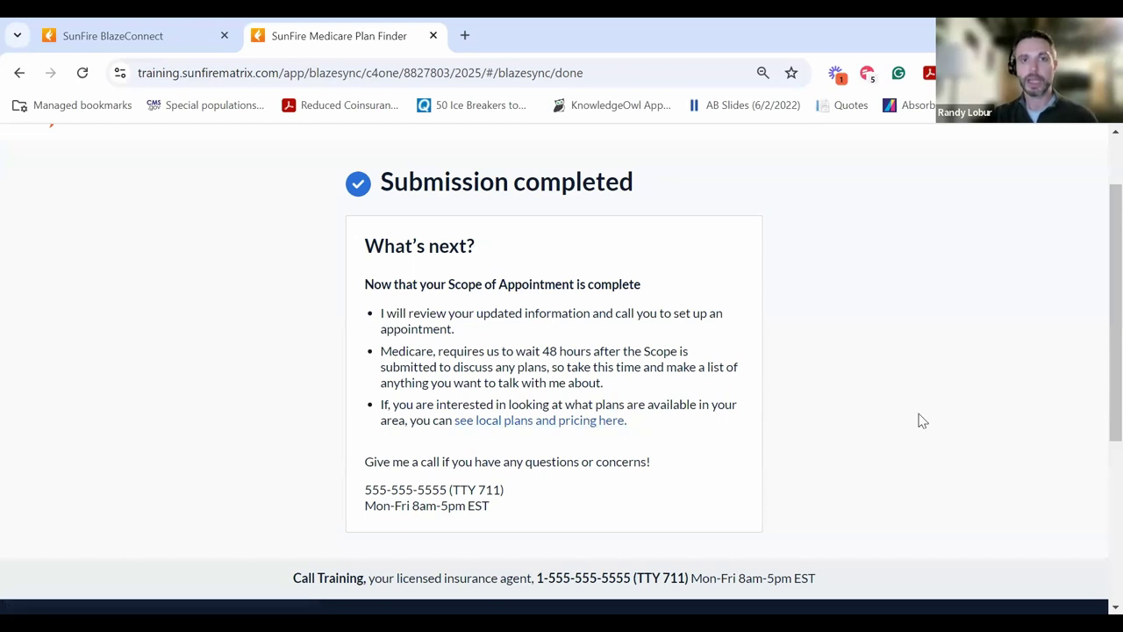
- Return to the BlazeConnect dashboard and view the new client's contact from recent contacts
click(137, 28)
click(23, 184)
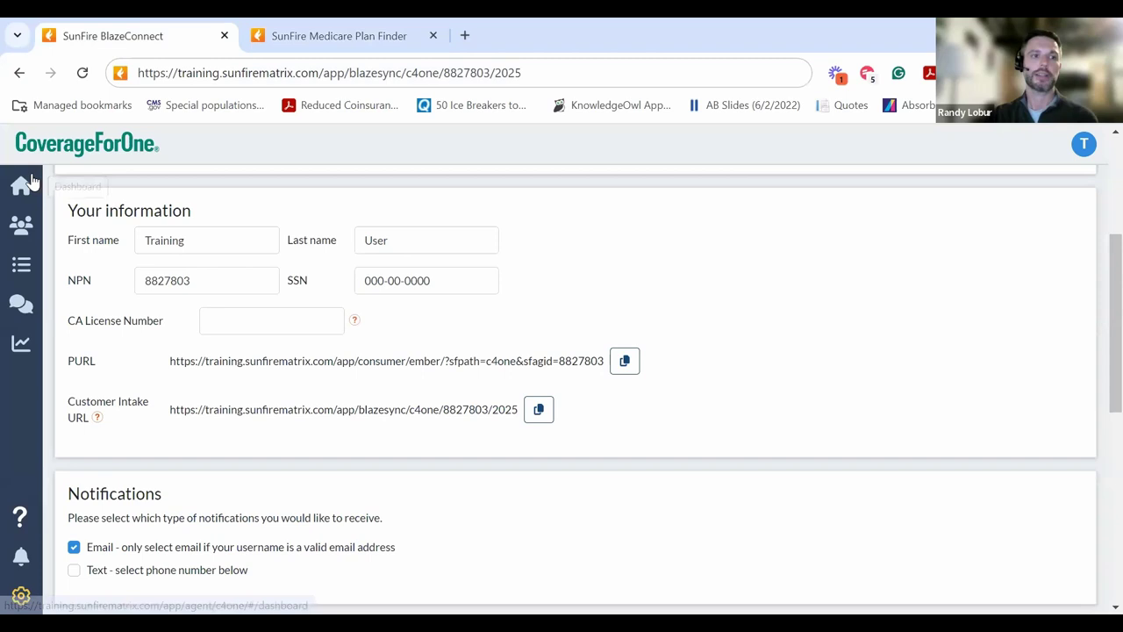
scroll(271, 245, down, 1)
scroll(271, 263, down, 1)
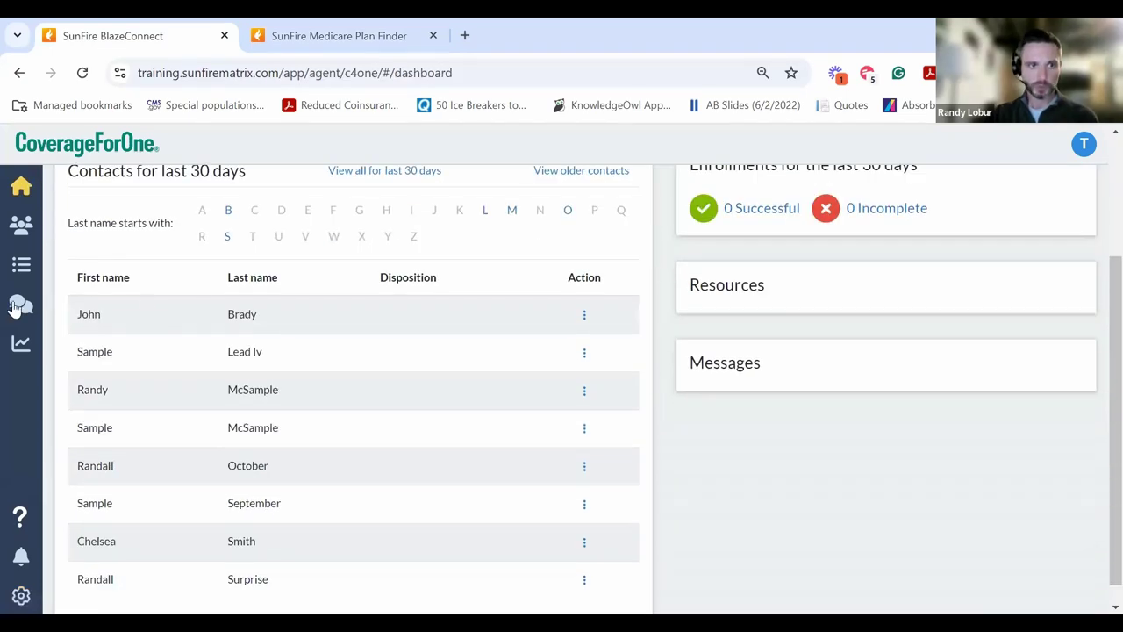
scroll(211, 315, down, 1)
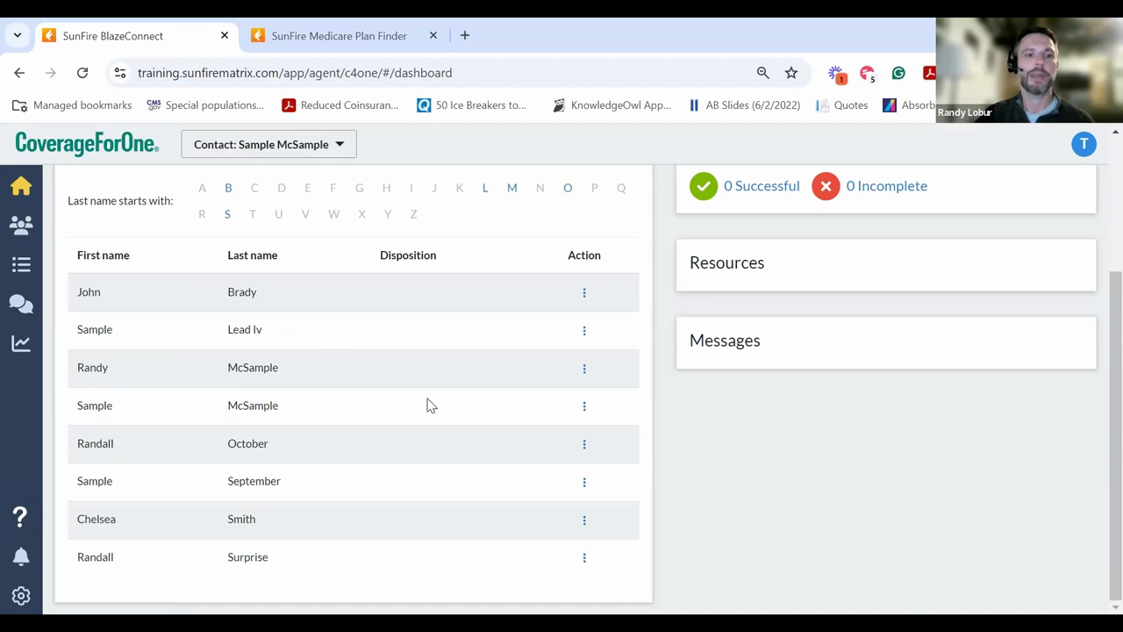
click(585, 408)
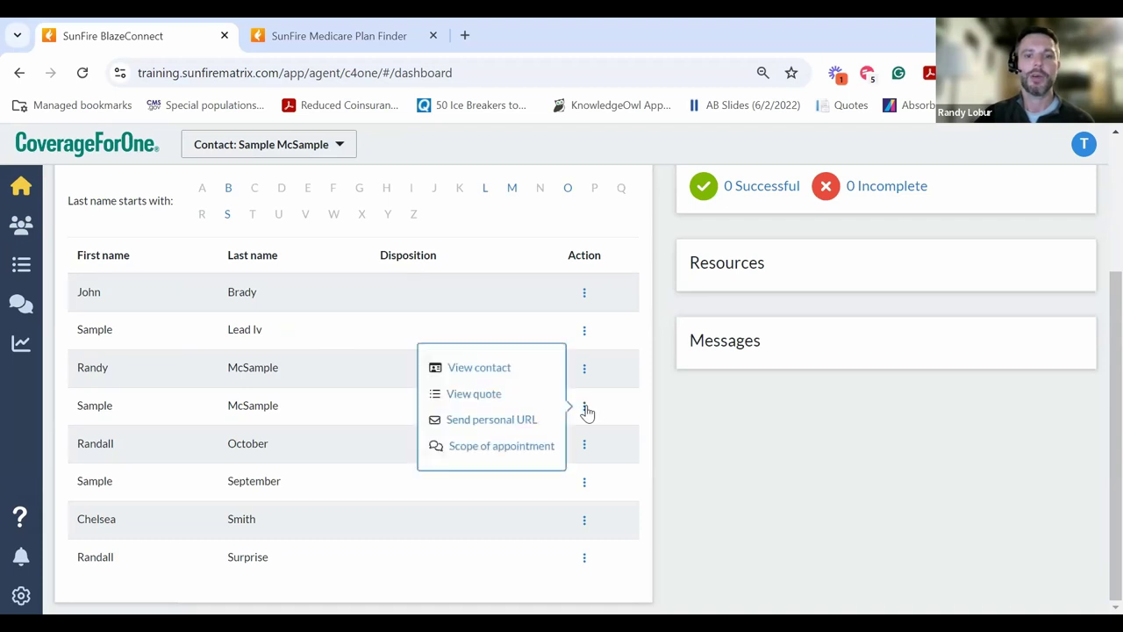
click(514, 375)
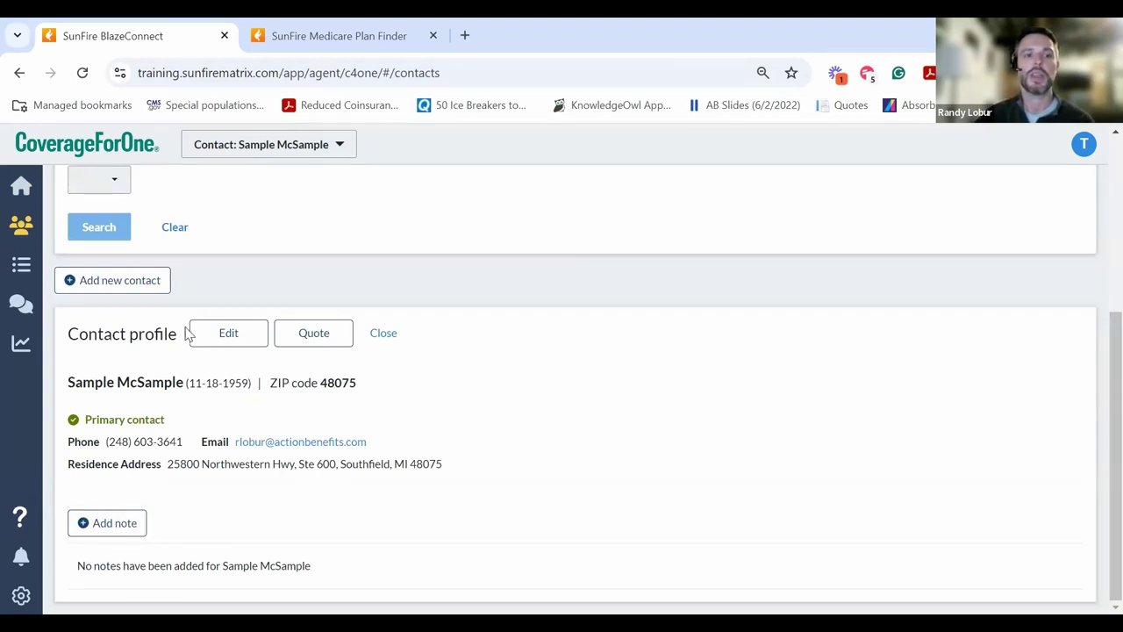
- Start a quote for the client, opening their Customer Profile with ZIP 48075
click(299, 336)
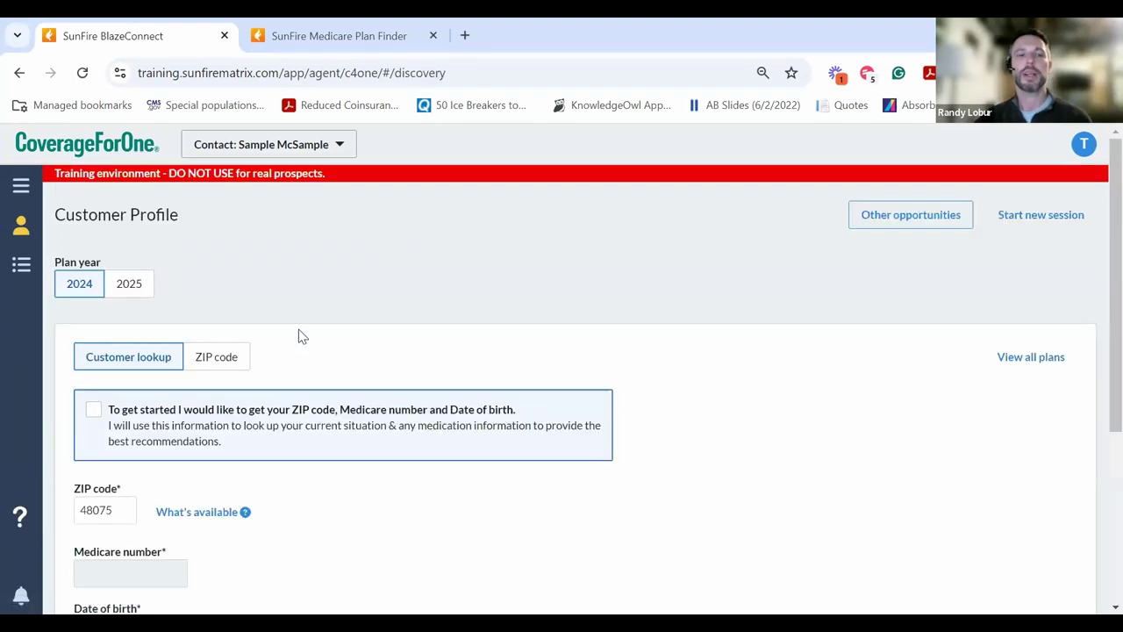